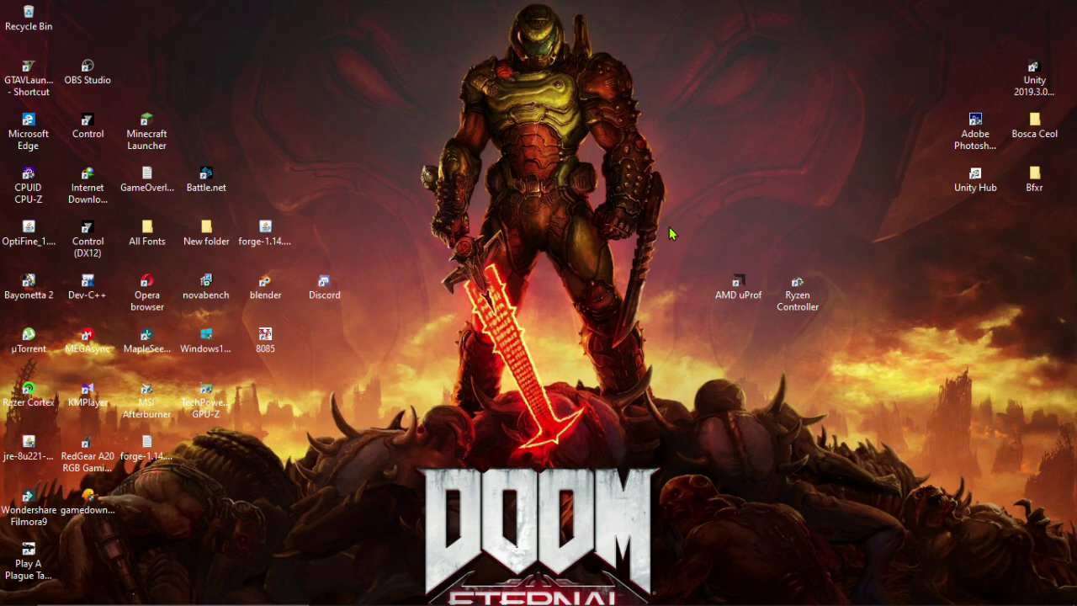
Step: Move the AMD uProf and Ryzen Controller shortcuts one grid column to the left on the desktop
drag(686, 244, 866, 333)
drag(683, 234, 881, 335)
click(815, 373)
drag(738, 286, 679, 286)
drag(799, 290, 738, 290)
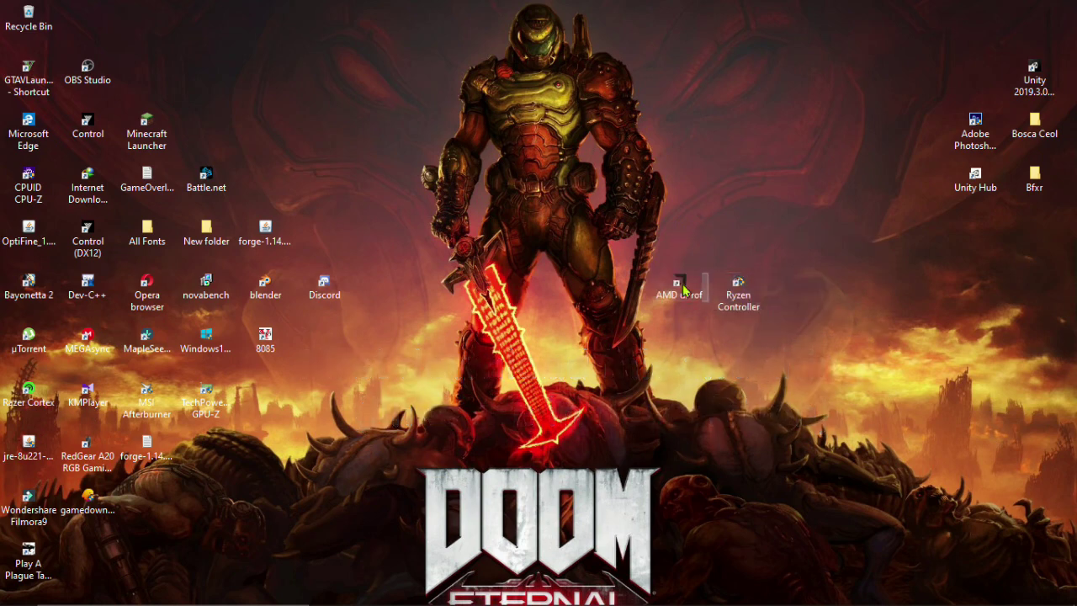
drag(635, 245, 803, 327)
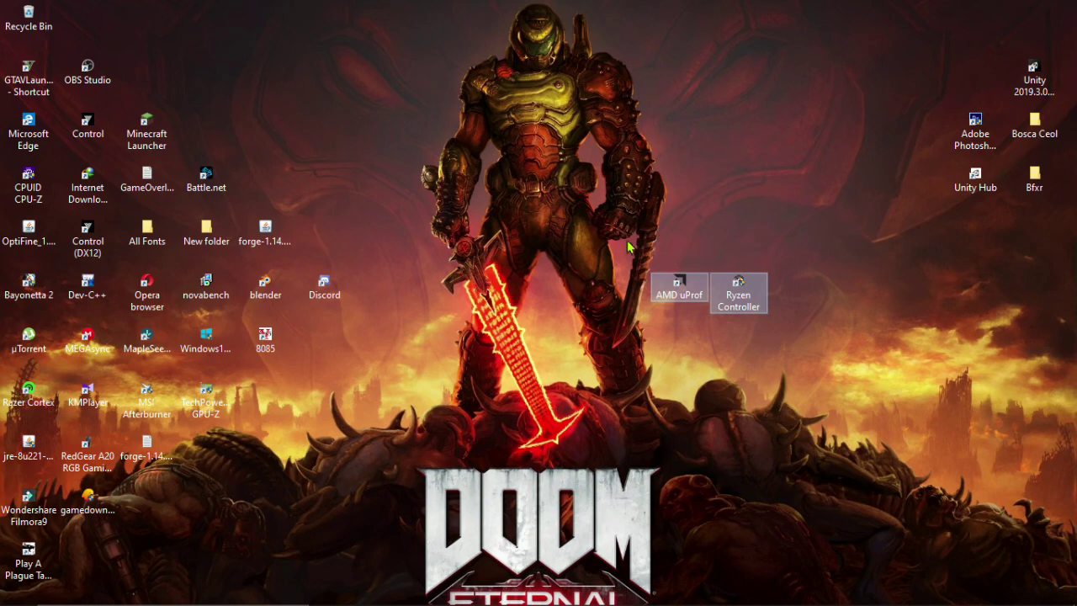
drag(626, 239, 778, 336)
click(681, 254)
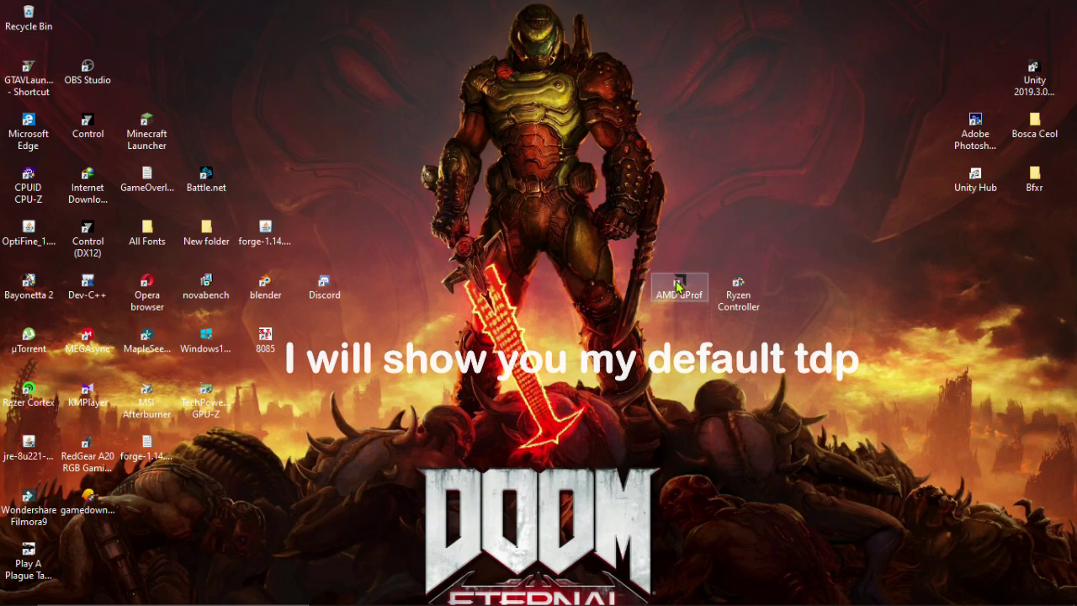
Step: Open AMD uProf and start a live system-wide power profile with all System controller counters enabled
double_click(678, 286)
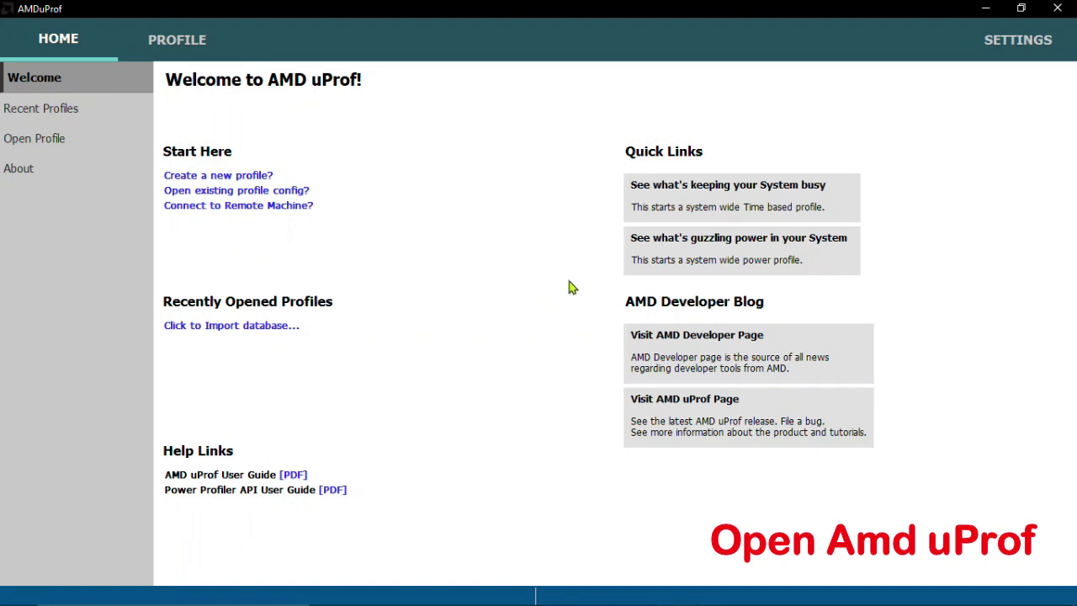
click(638, 259)
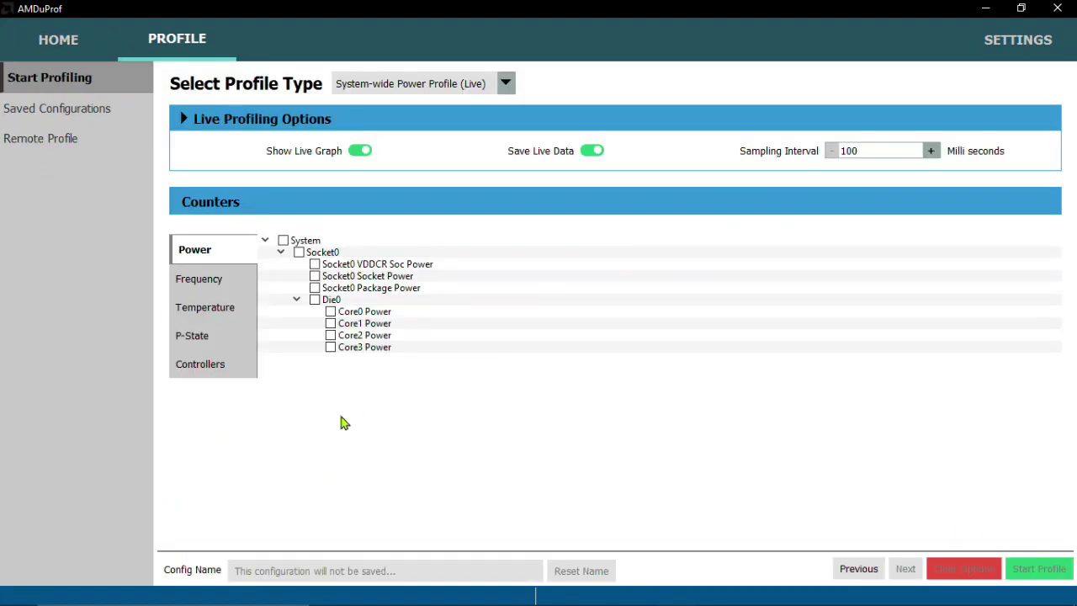
click(211, 370)
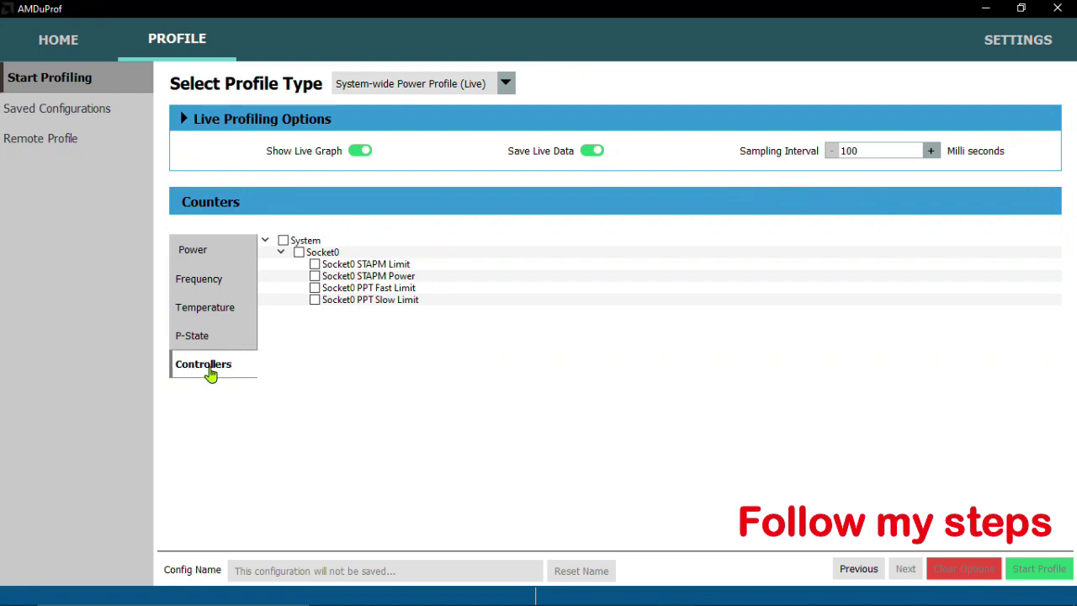
click(283, 241)
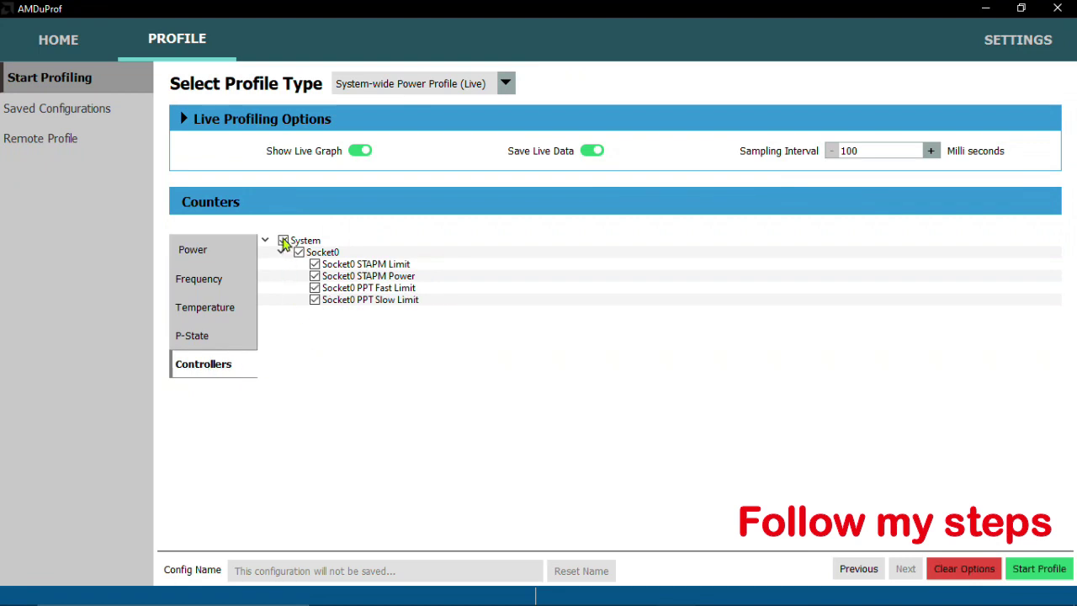
click(1018, 565)
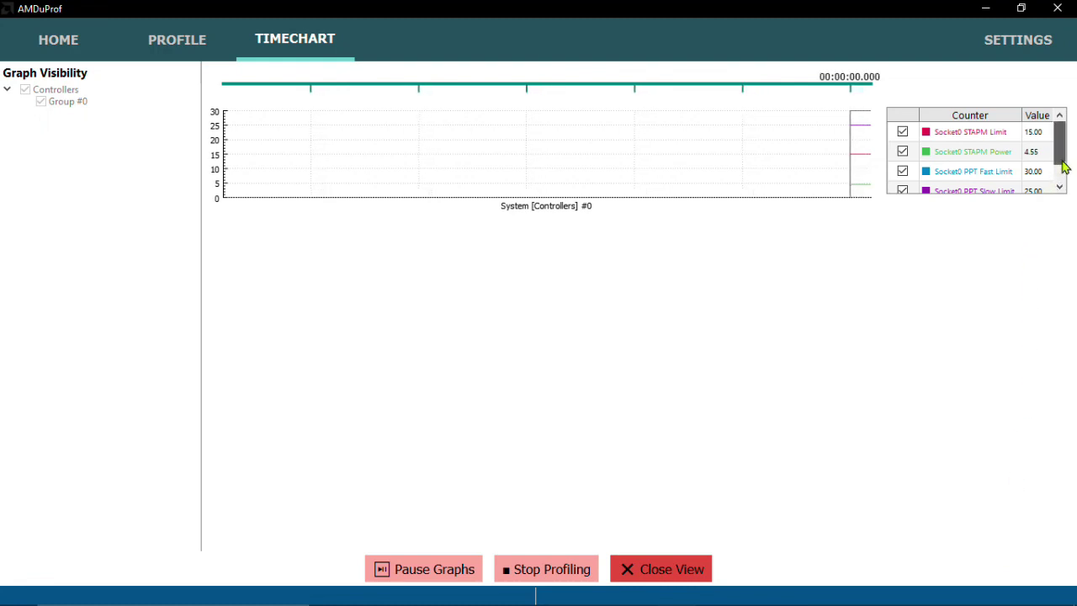
Step: Examine the default STAPM and PPT limit values in the live counter list, and close AMD uProf
mouse_move(1062, 167)
mouse_down()
mouse_move(1065, 187)
mouse_move(1060, 149)
mouse_up()
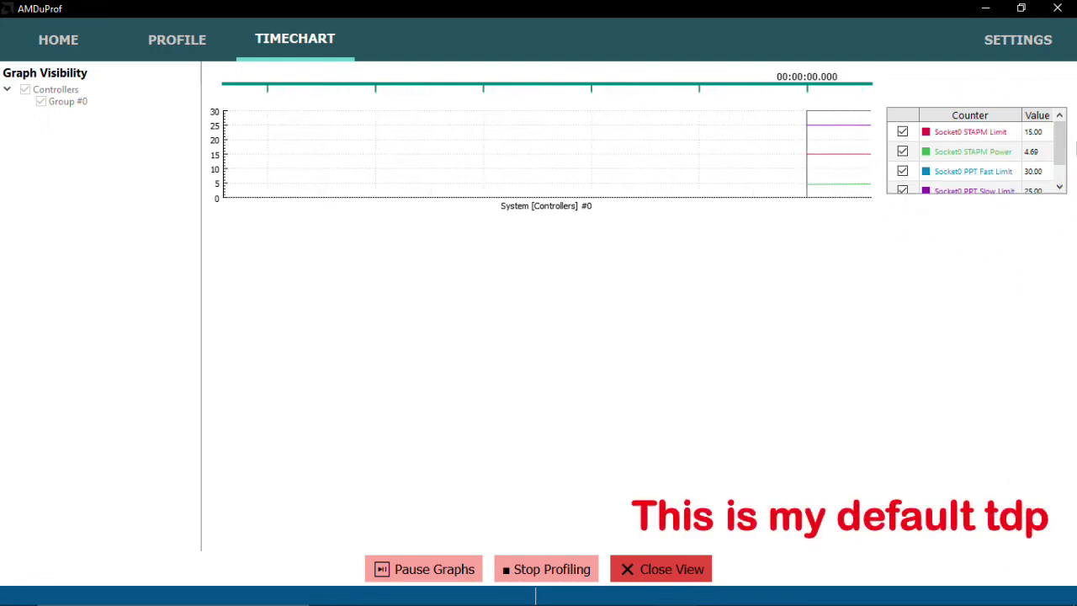
drag(1059, 149, 1052, 96)
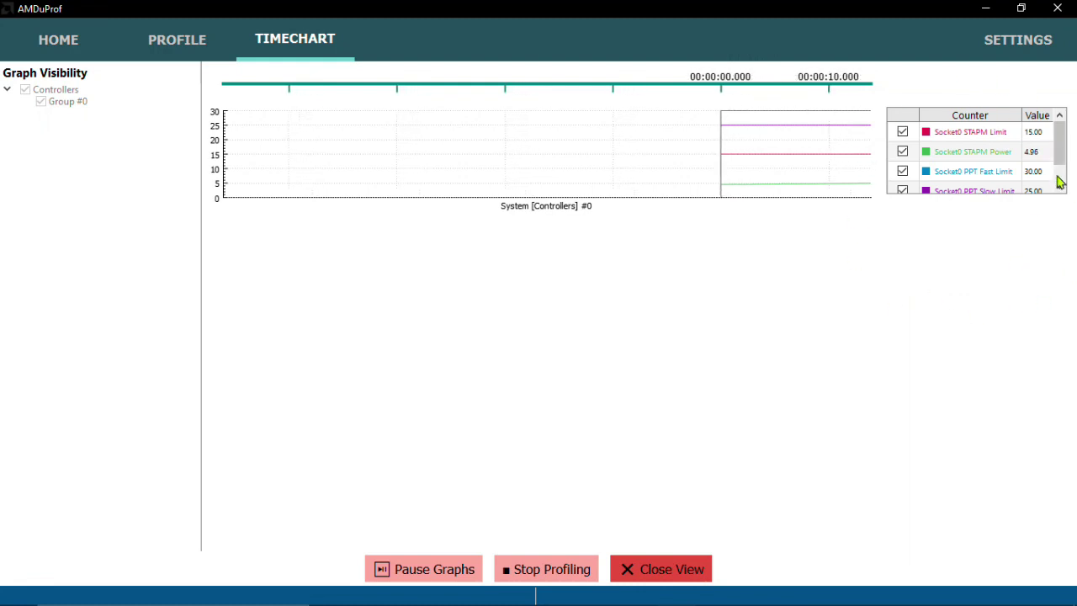
click(1057, 8)
right_click(755, 108)
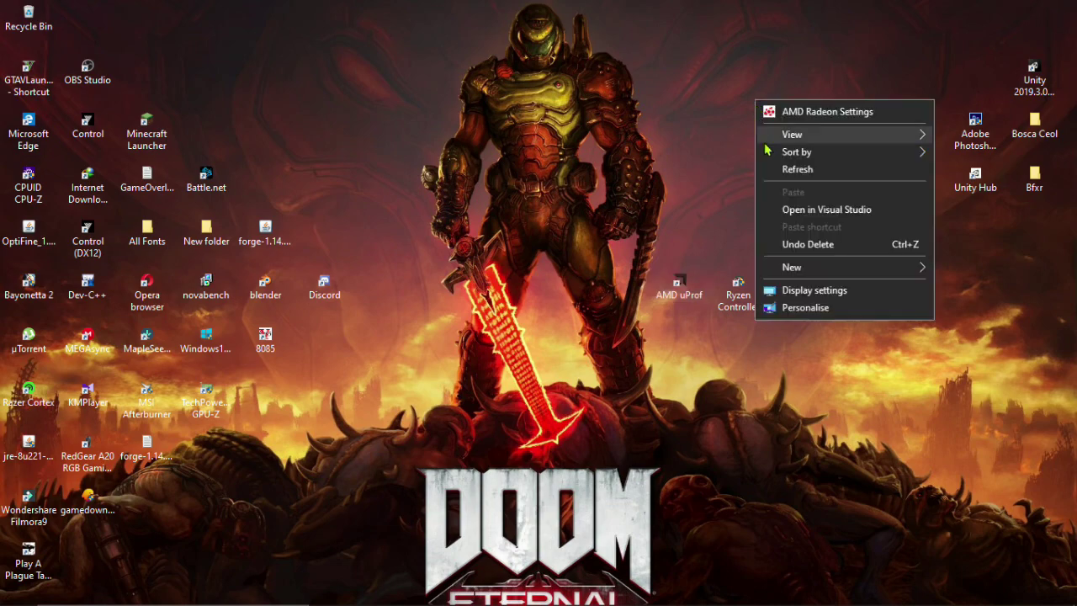
click(771, 170)
Step: Run Ryzen Controller as administrator, allow it to make changes, and shift its window slightly
click(733, 305)
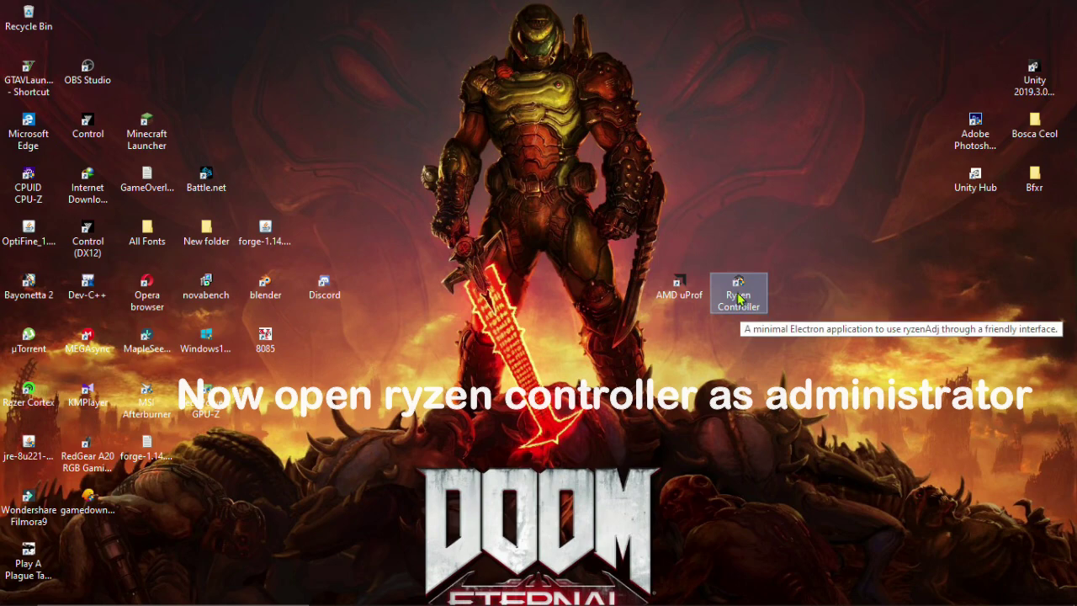
right_click(737, 296)
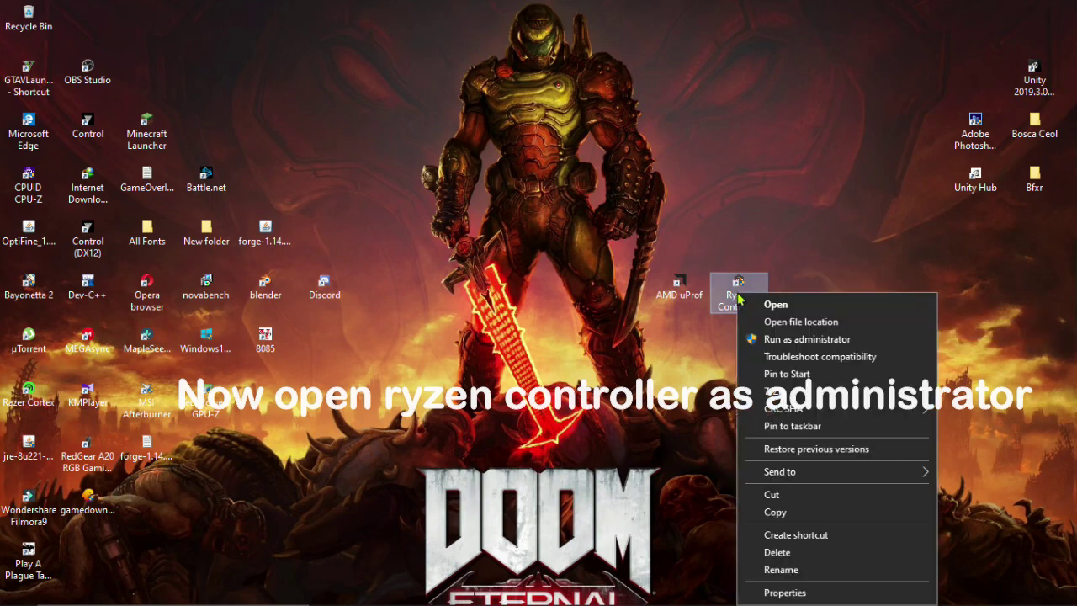
click(760, 341)
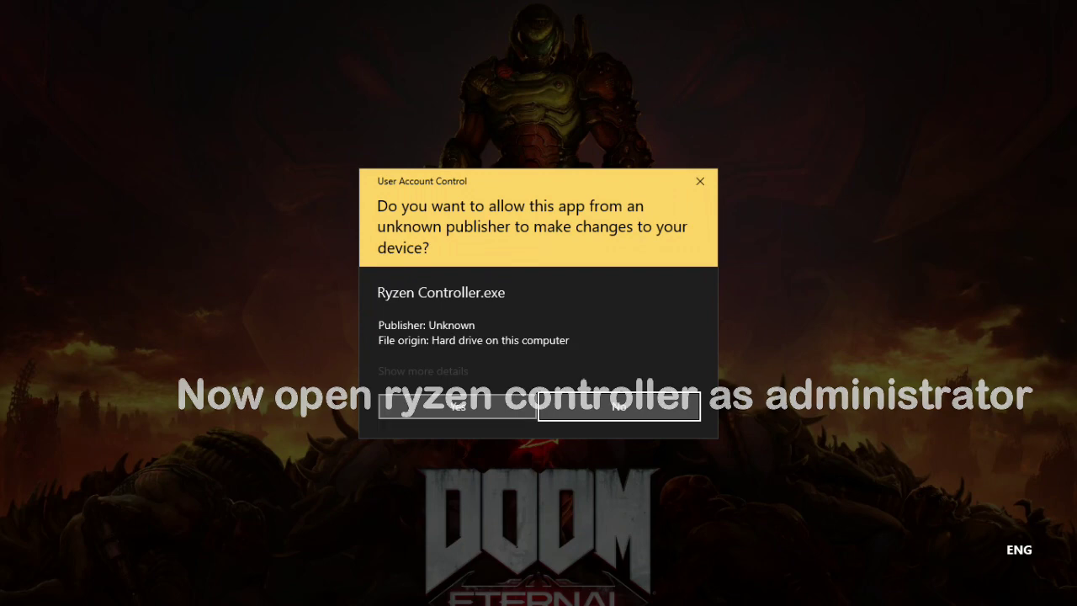
click(490, 415)
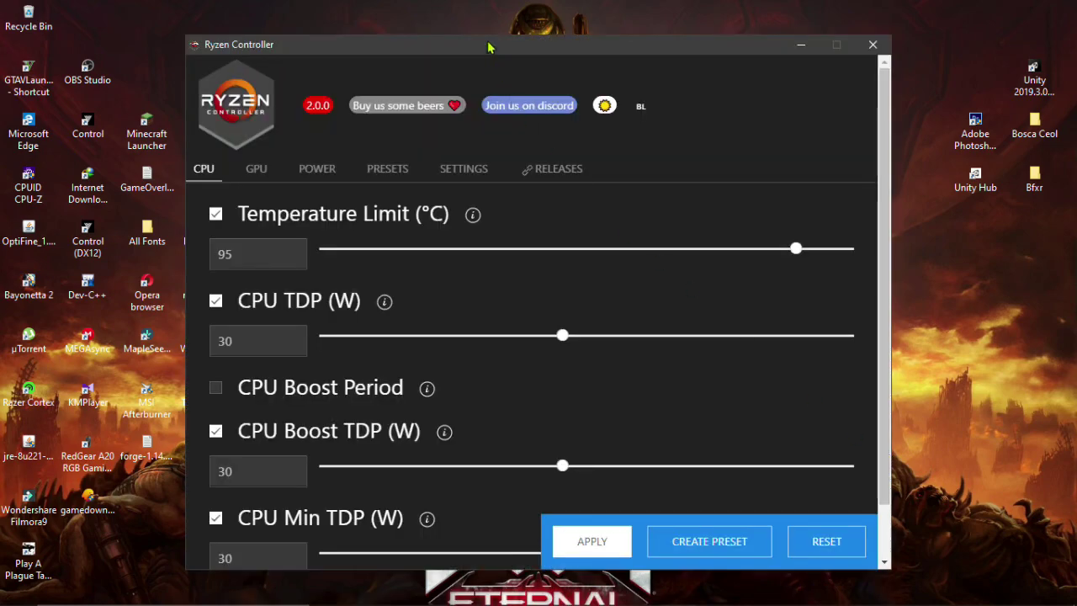
drag(488, 46, 494, 38)
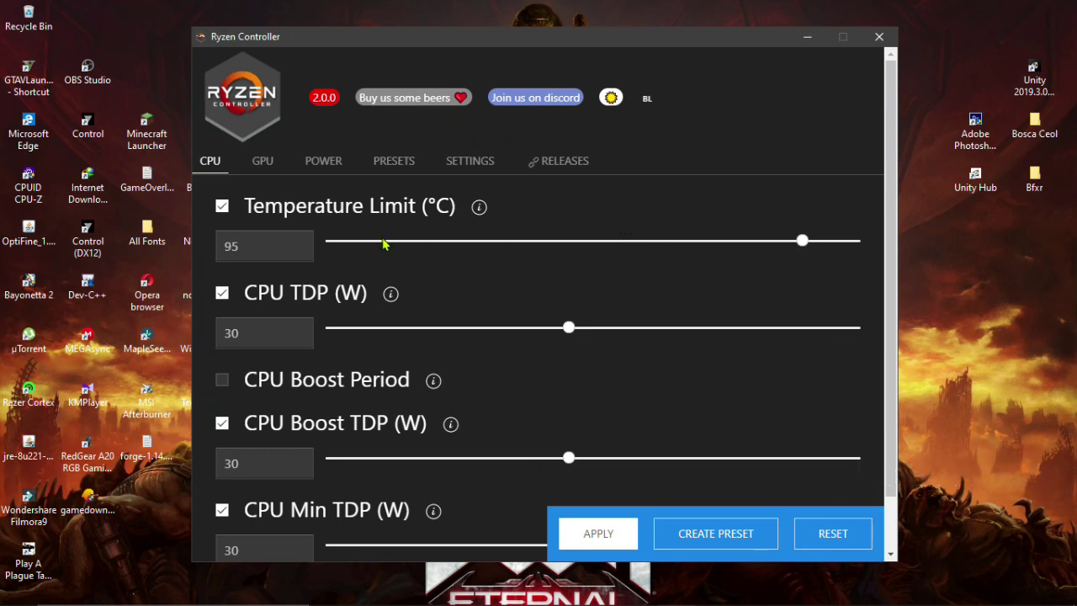
Step: Check the Temperature Limit and CPU TDP values in the CPU settings
scroll(640, 263, down, 1)
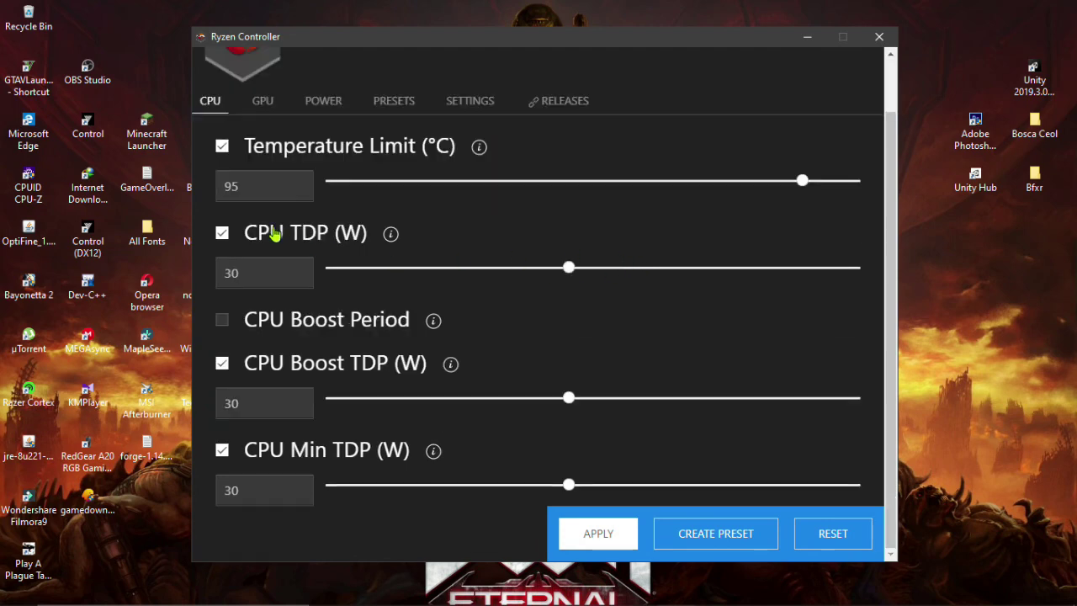
double_click(241, 186)
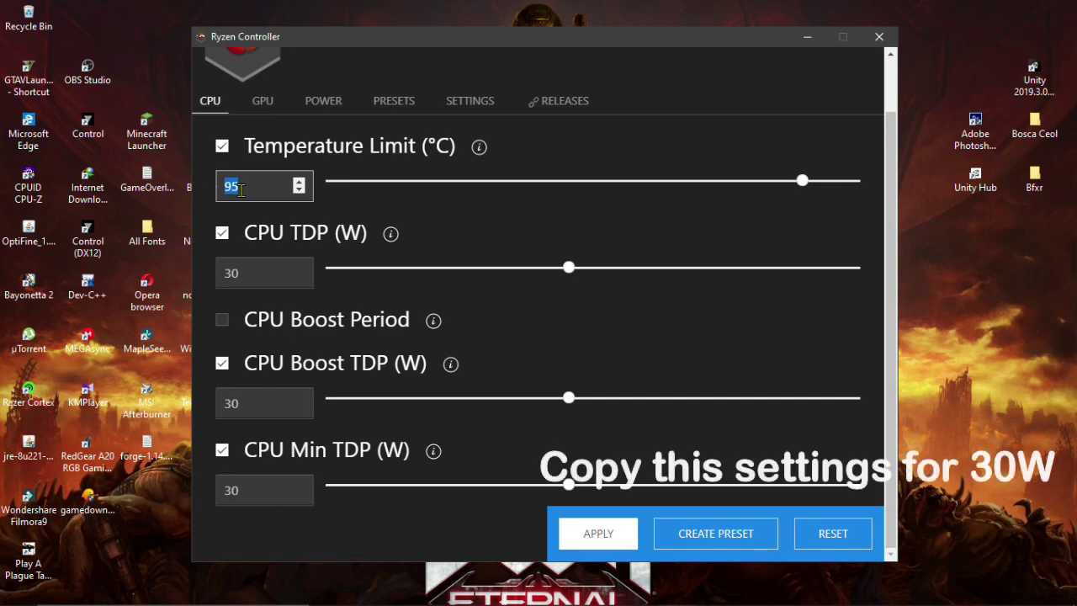
click(238, 190)
drag(238, 188, 226, 190)
click(250, 189)
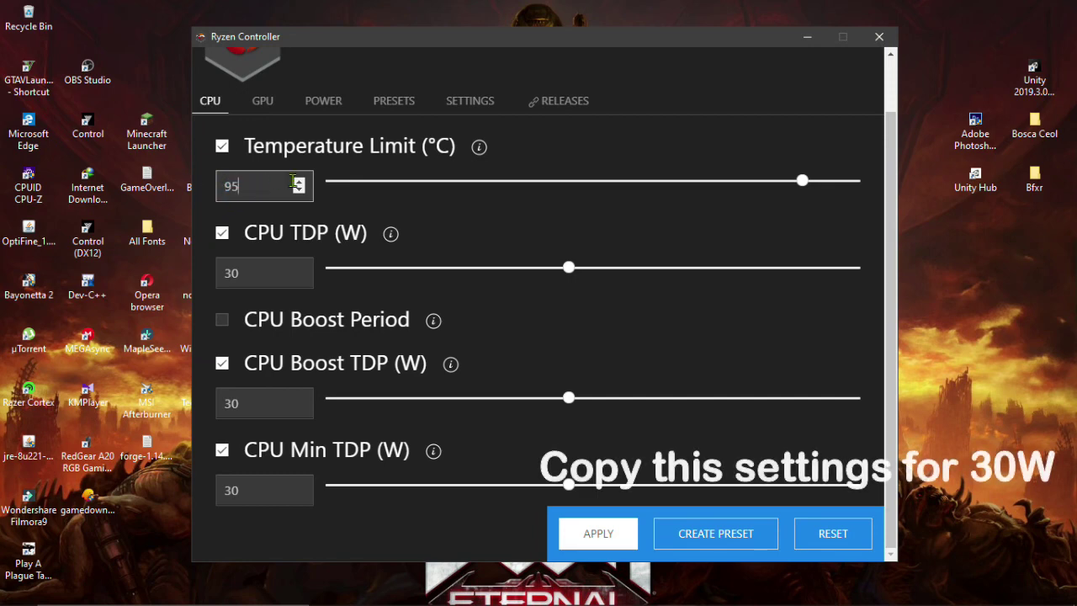
click(244, 267)
drag(240, 271, 217, 273)
click(249, 276)
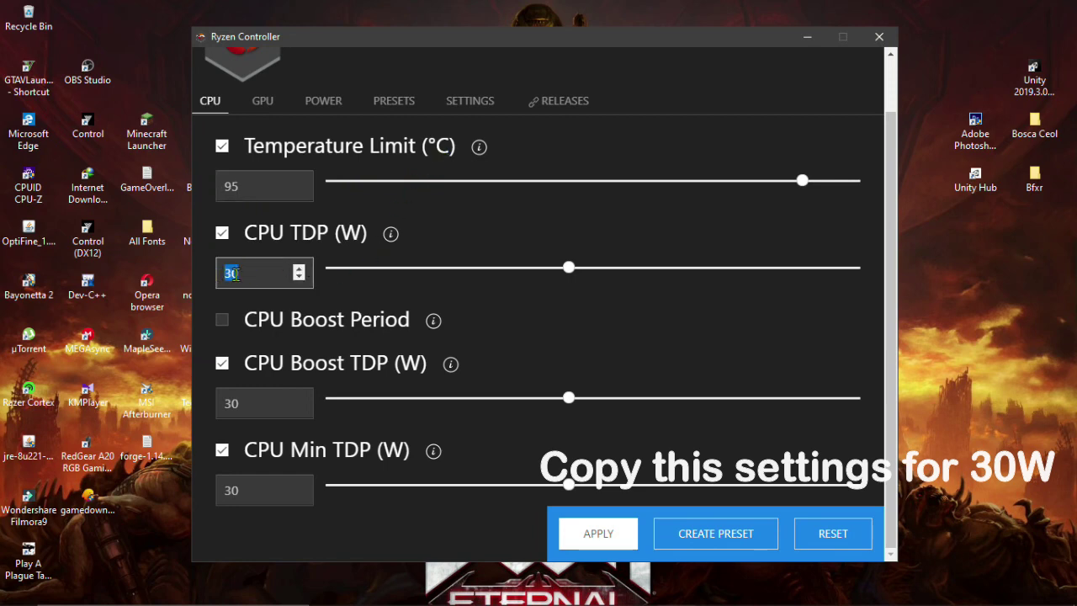
click(244, 274)
Step: Check the CPU Boost TDP and CPU Min TDP values in the CPU settings
click(239, 404)
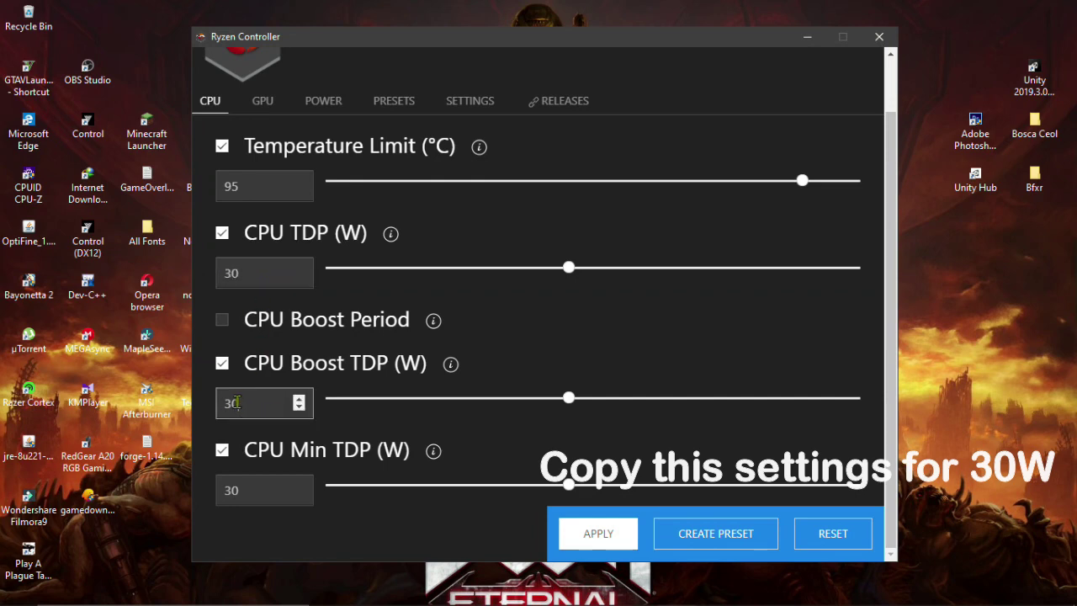
drag(239, 403, 218, 404)
click(249, 403)
click(245, 489)
drag(245, 490, 217, 500)
click(247, 494)
click(249, 494)
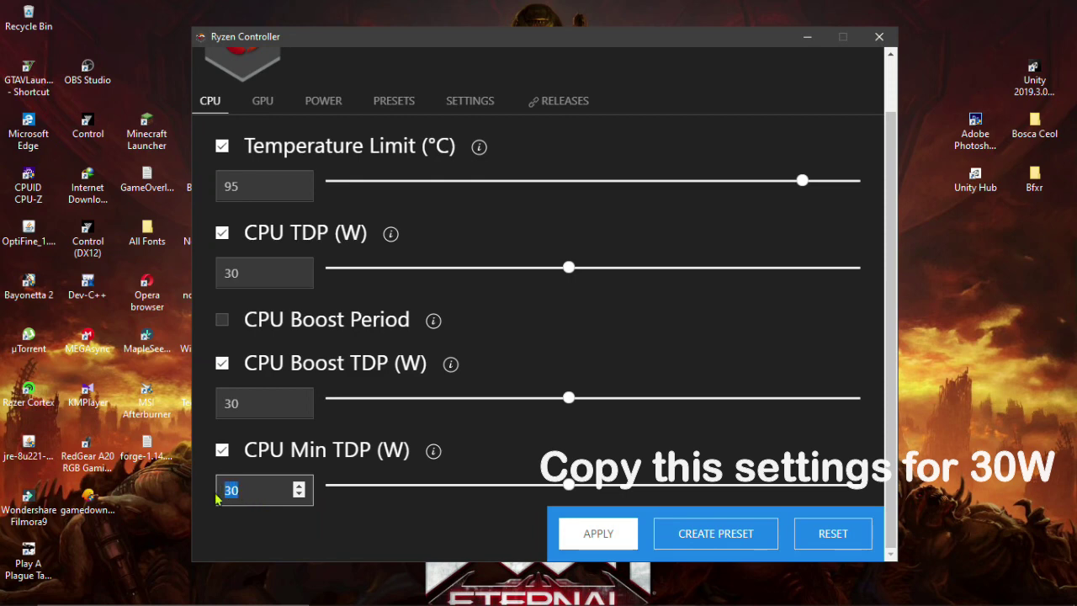
click(245, 493)
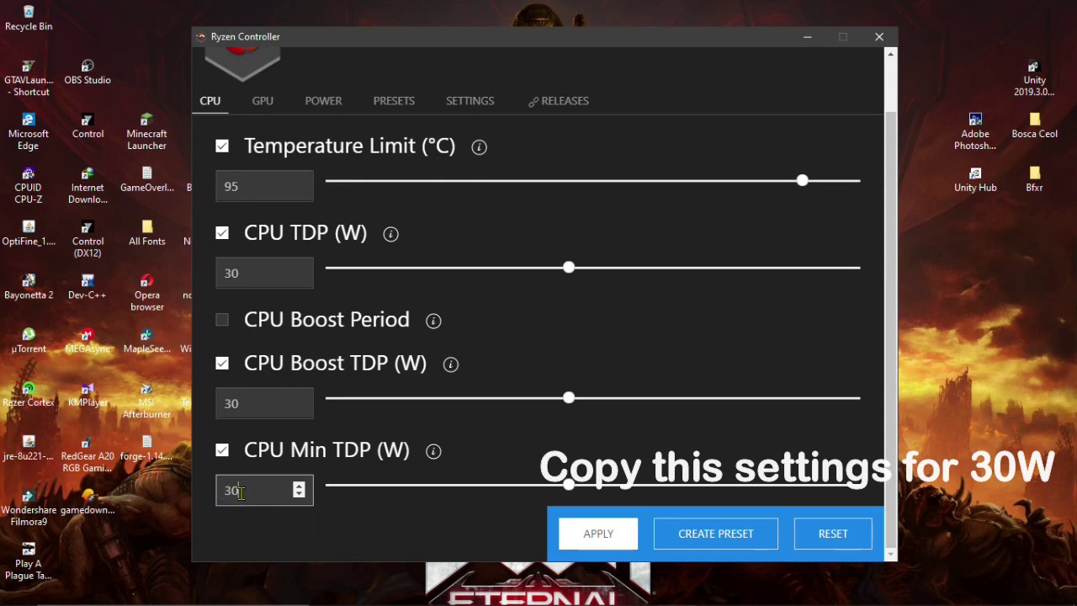
Step: Check the VRM Current value in the power settings
click(327, 107)
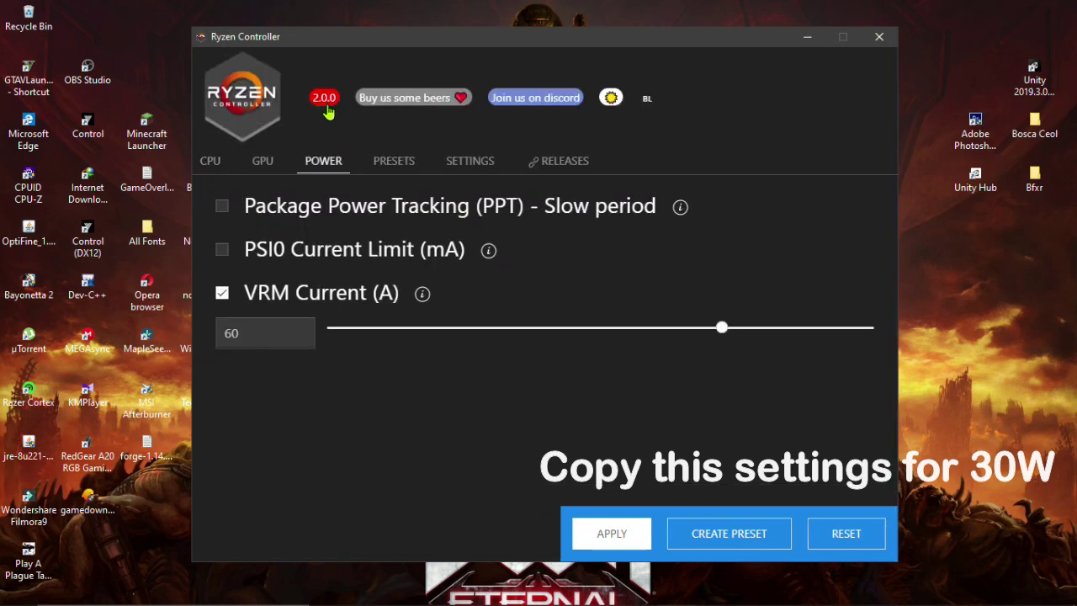
drag(248, 334, 217, 334)
click(251, 340)
click(248, 333)
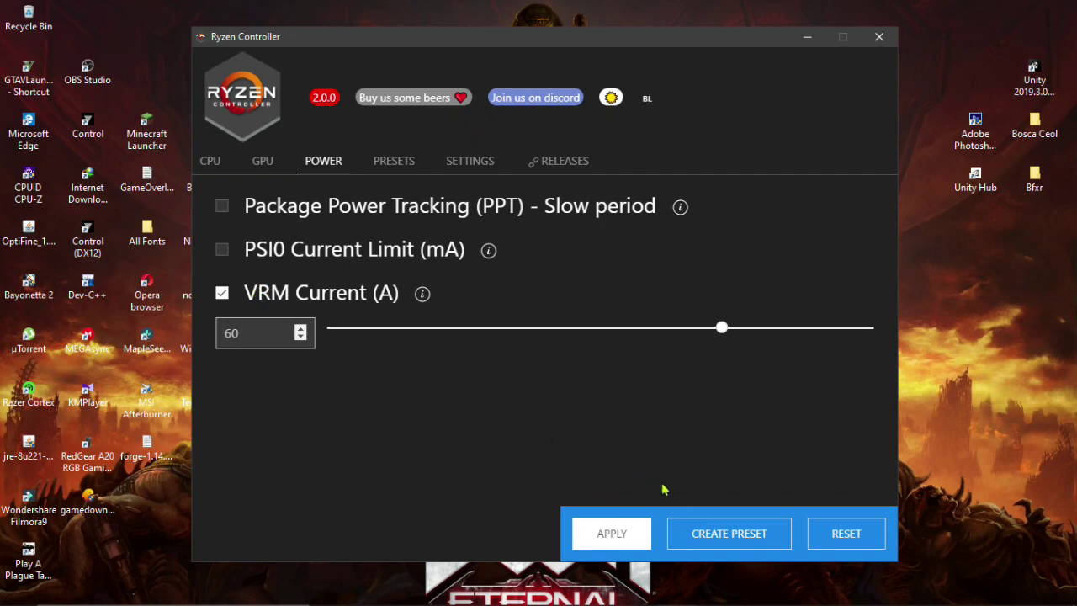
Step: Dismiss the new preset prompt without naming one, apply the local 30W TDP preset, and minimize Ryzen Controller
click(697, 545)
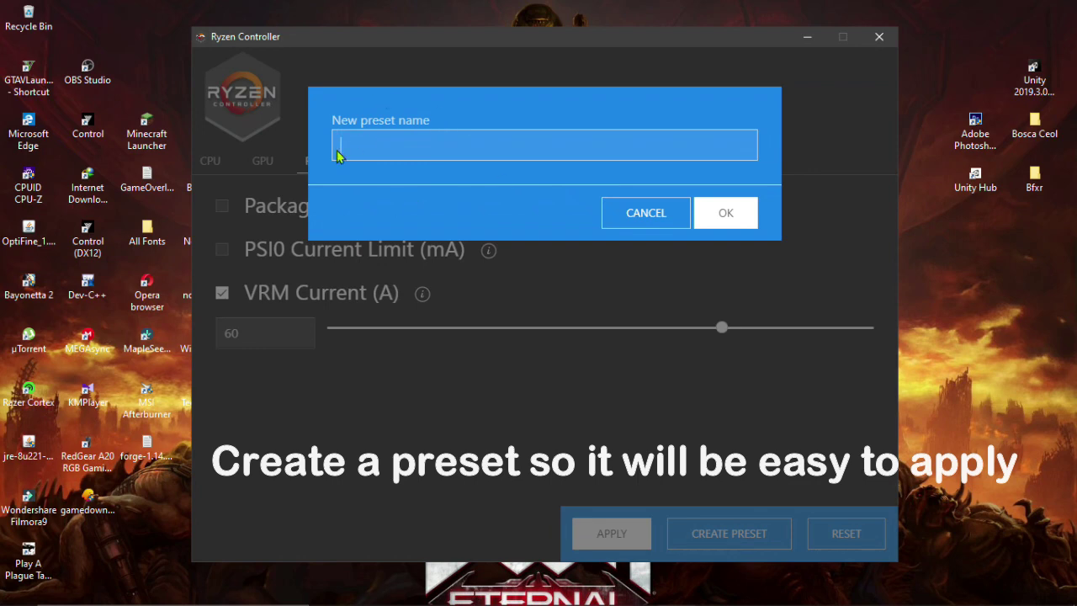
click(610, 218)
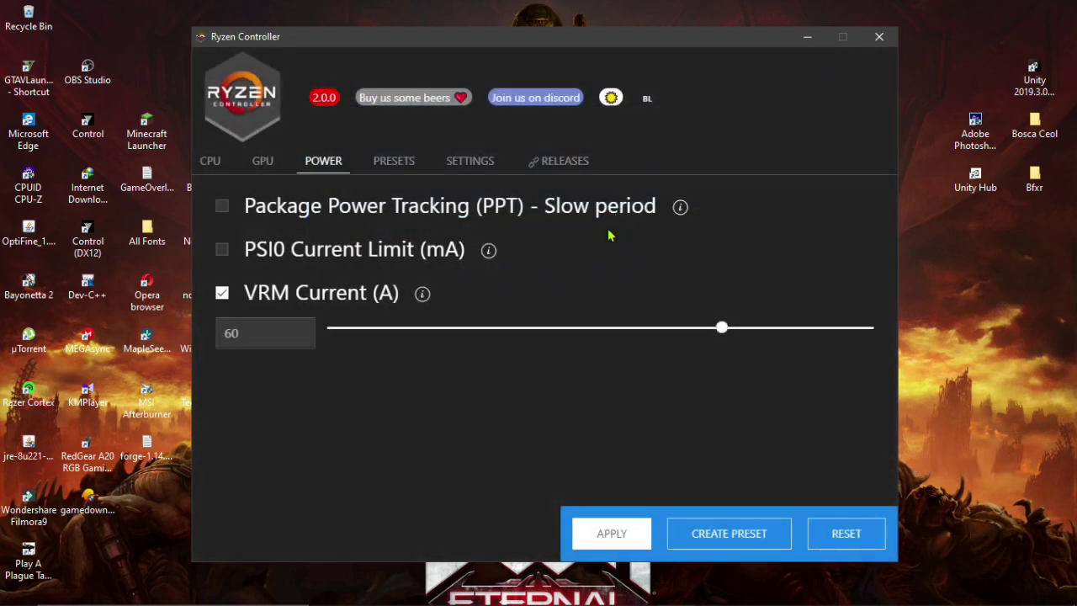
click(392, 166)
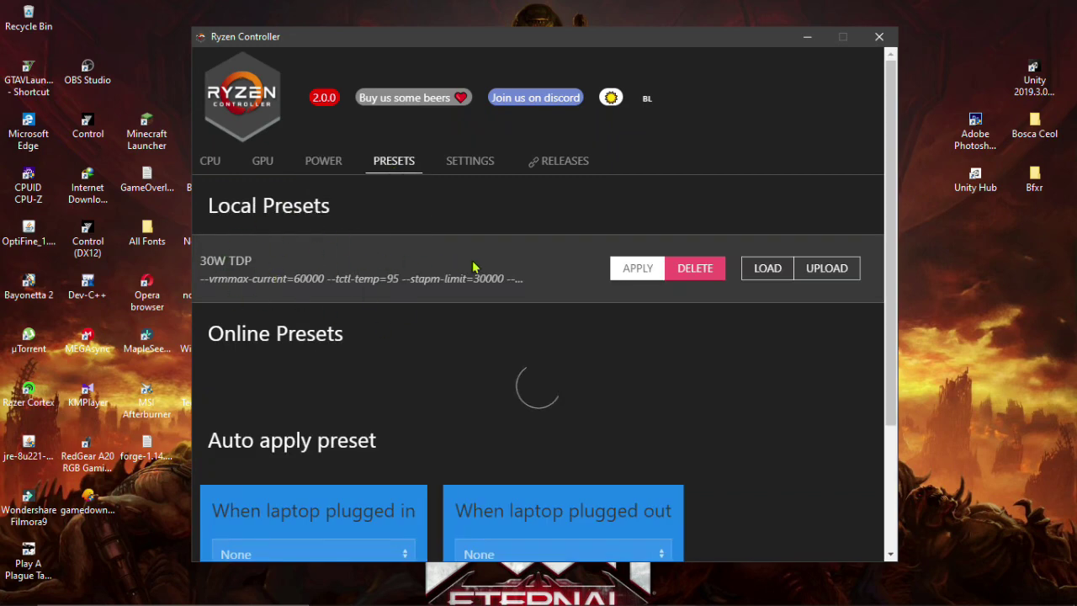
click(628, 270)
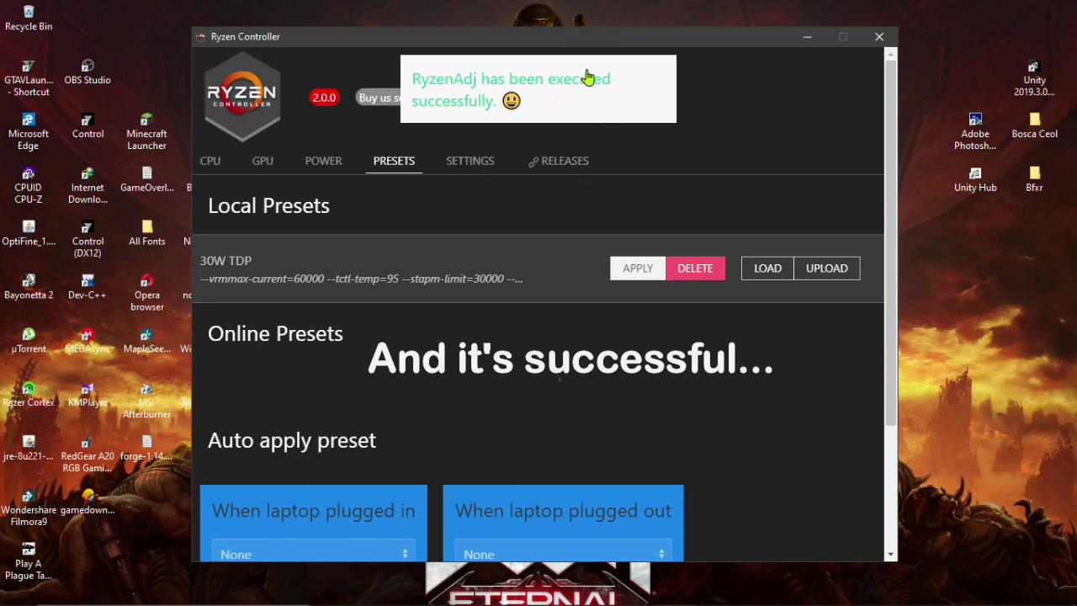
click(808, 38)
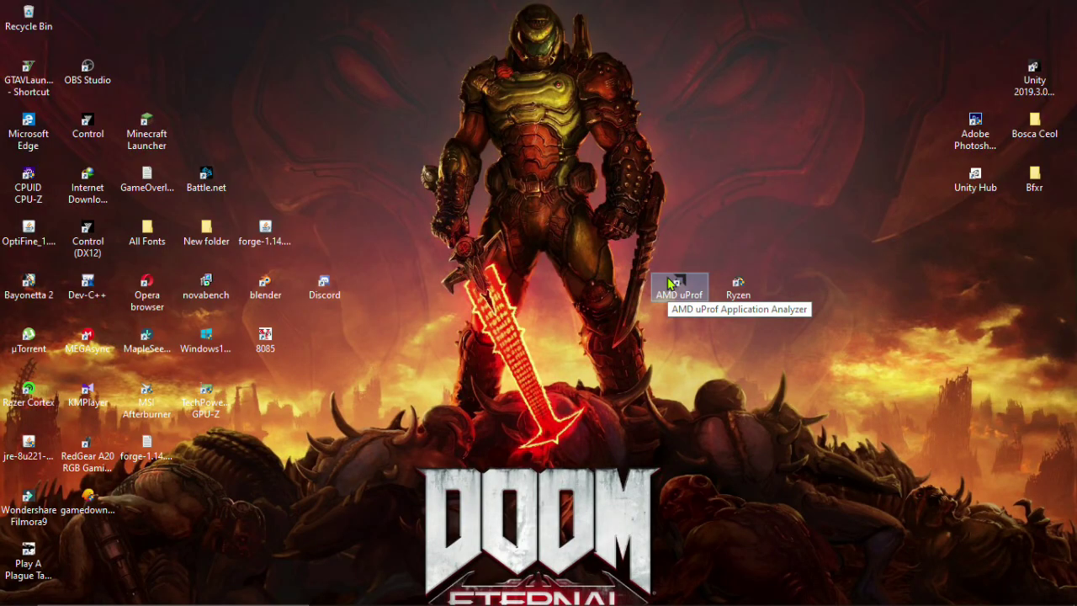
Step: Reopen AMD uProf and profile all System controller counters live again to verify the applied power limits
double_click(673, 284)
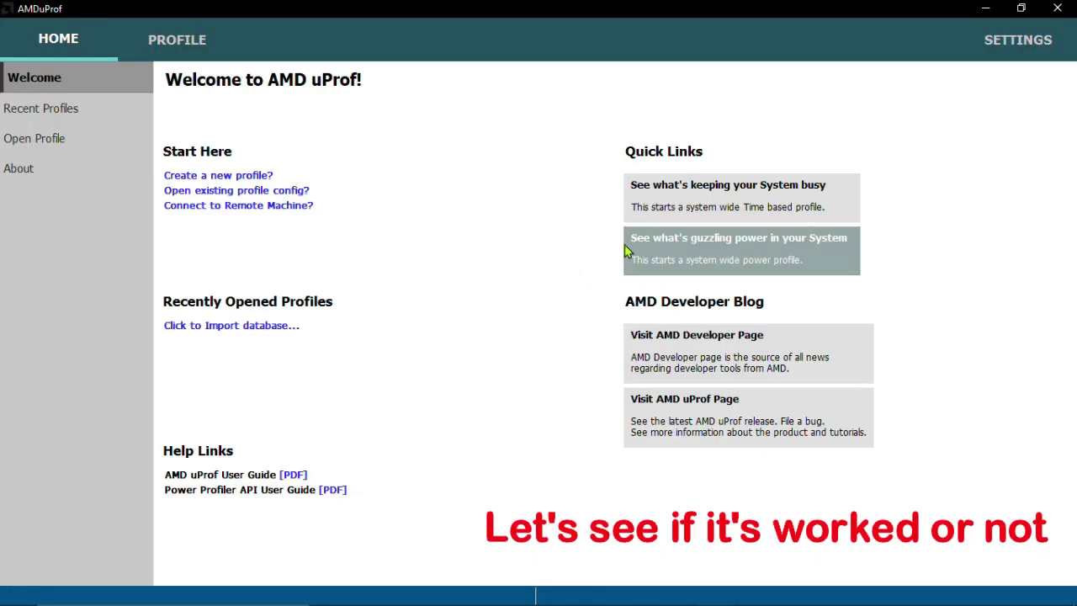
click(643, 251)
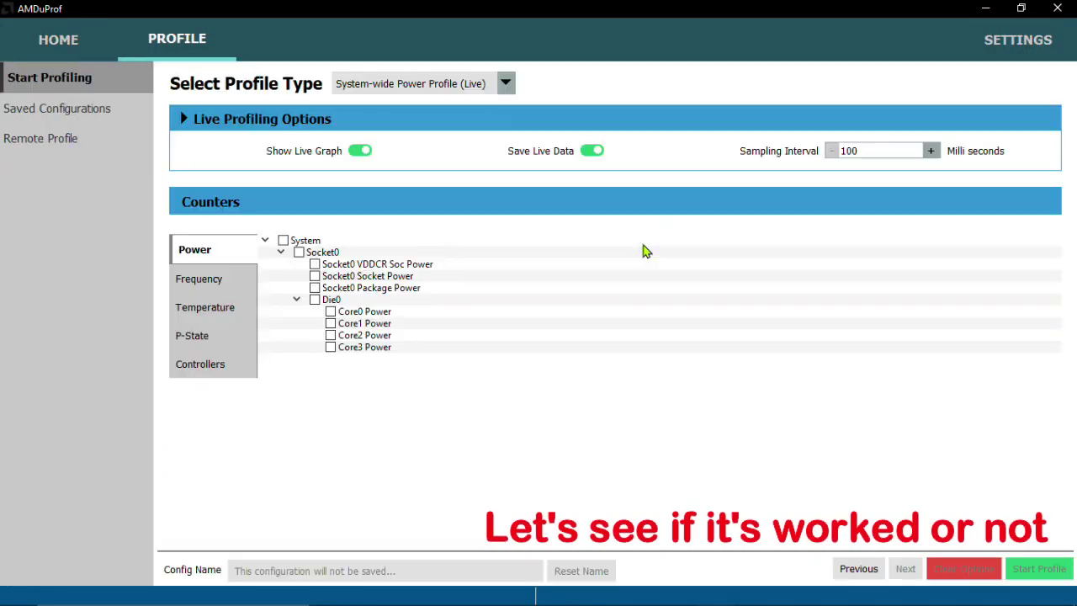
click(215, 365)
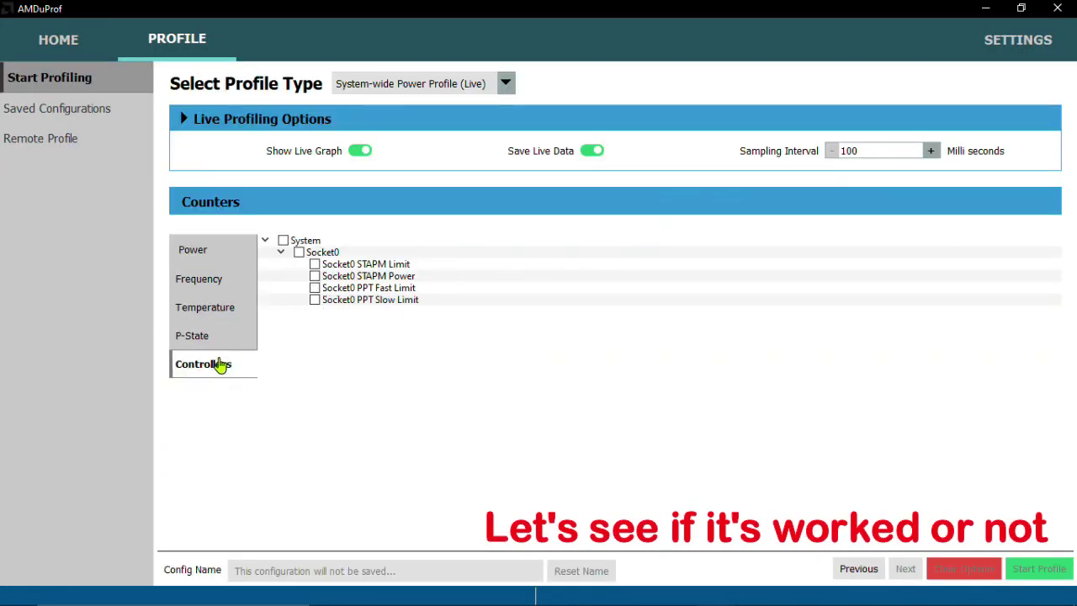
click(283, 241)
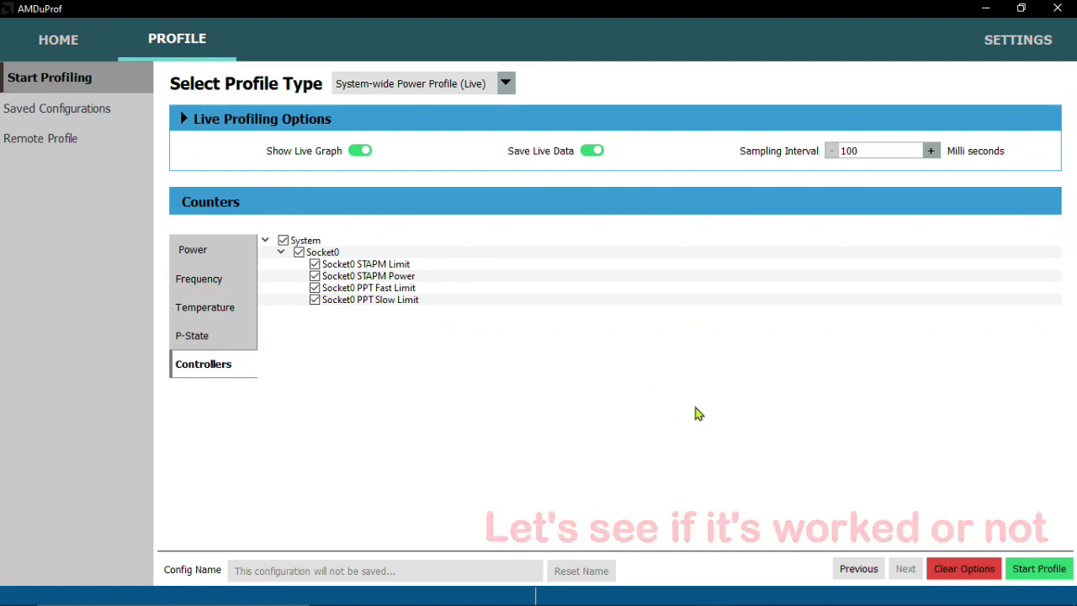
click(1030, 568)
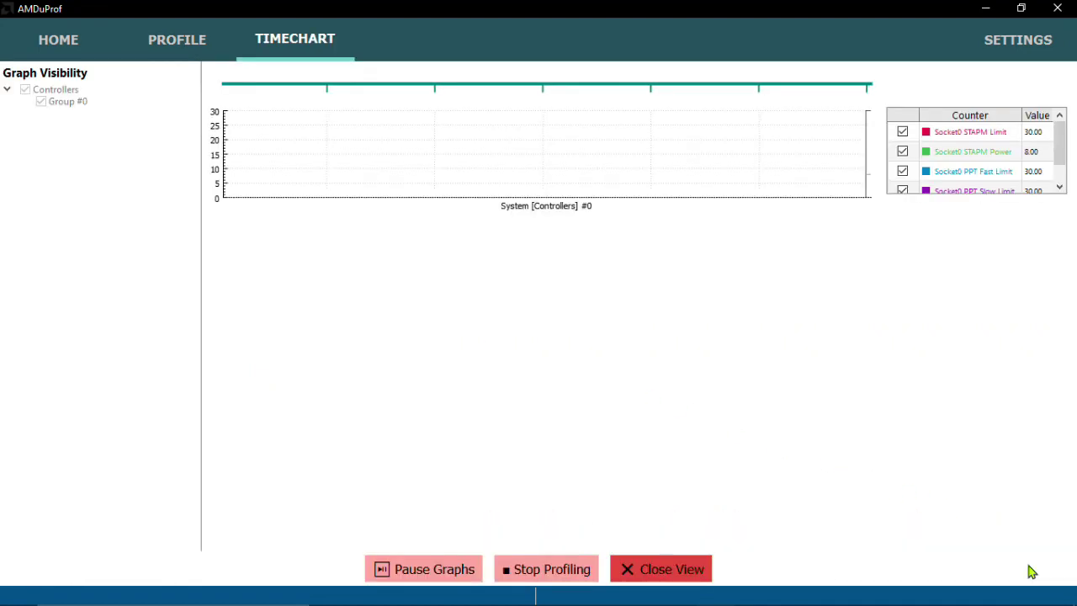
Step: Check the STAPM and PPT limit values in the live counter list, and close AMD uProf
drag(1063, 159, 1065, 180)
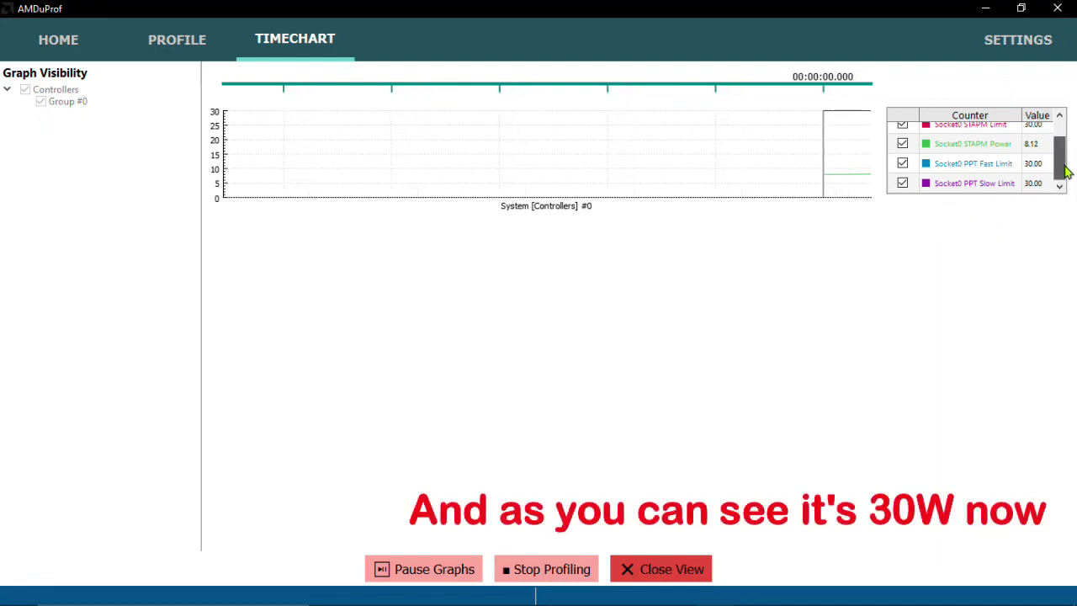
drag(1064, 171, 1062, 153)
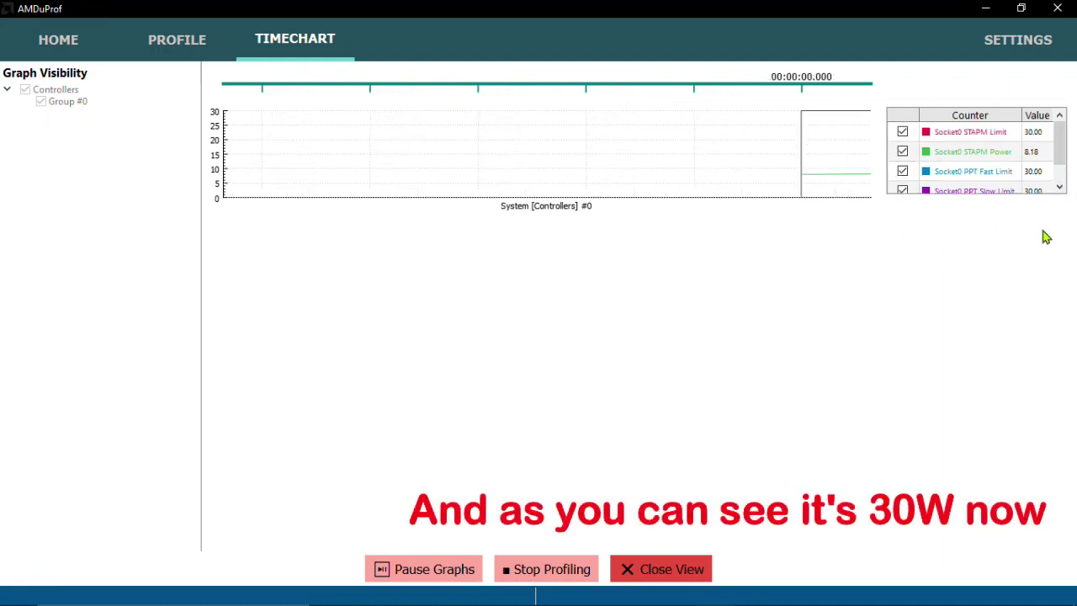
drag(1057, 149, 1058, 178)
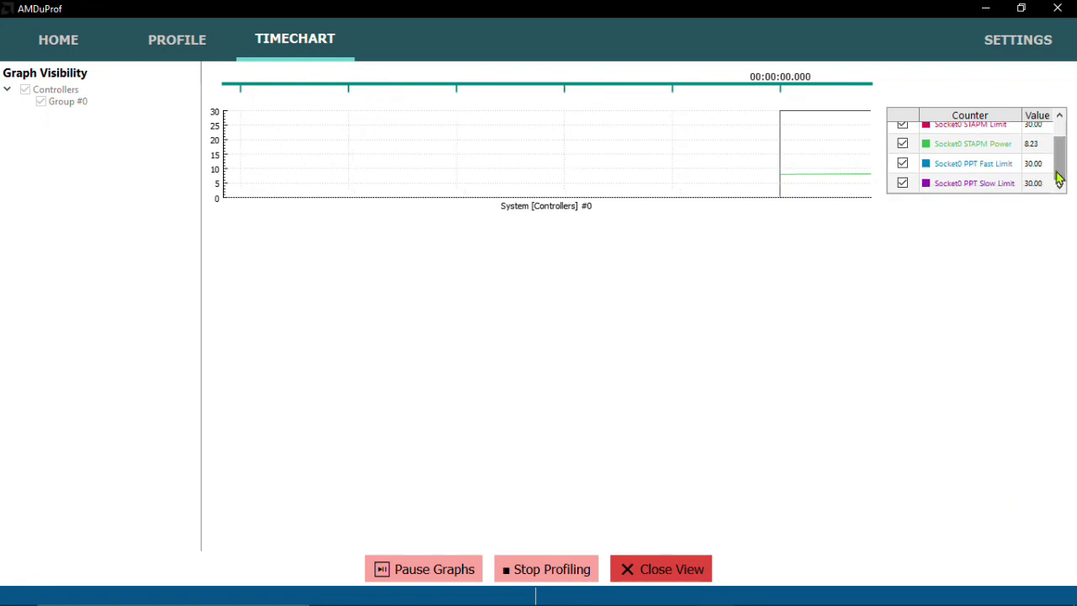
click(1073, 7)
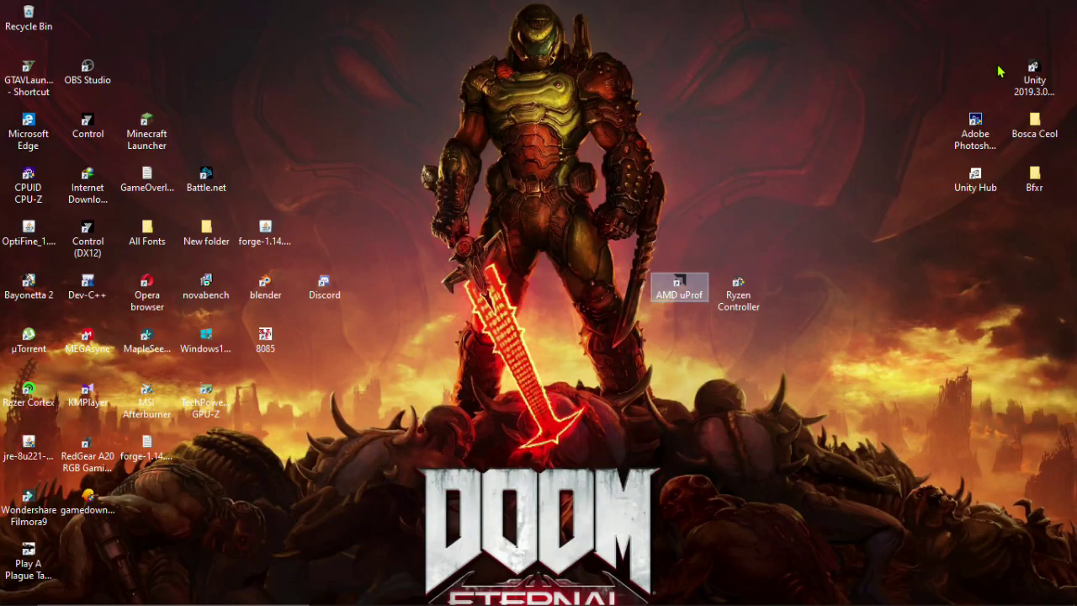
Step: Reopen Ryzen Controller and set the CPU TDP to 35 W in the CPU settings
double_click(737, 291)
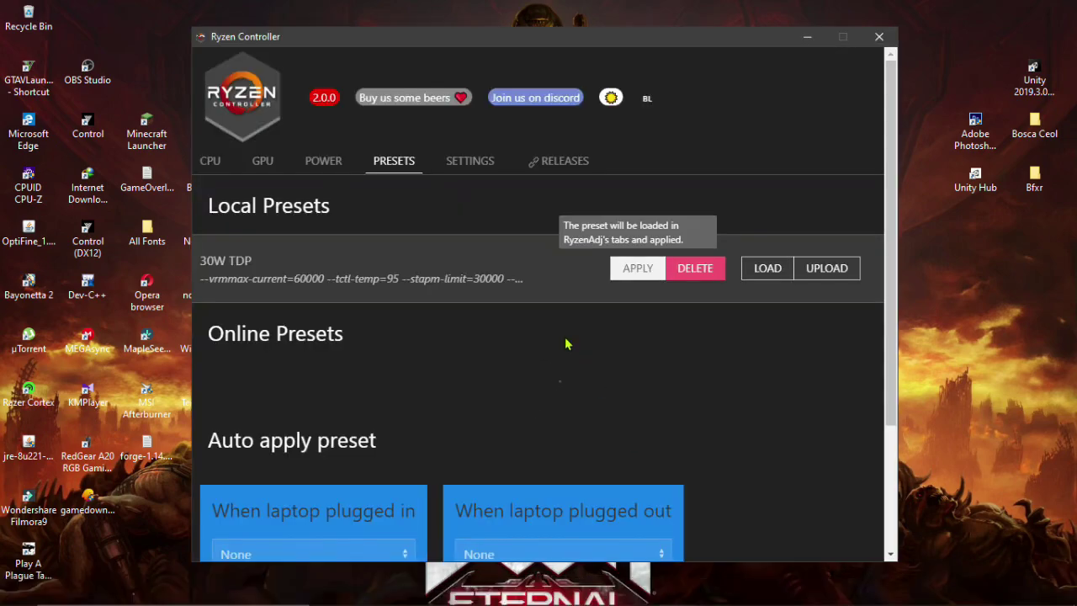
click(206, 171)
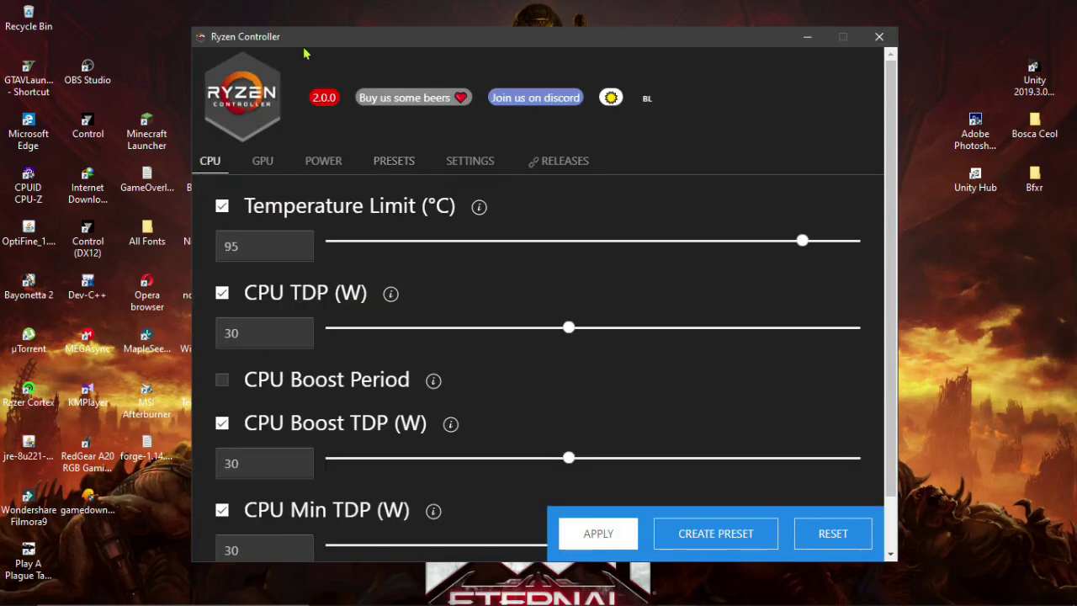
drag(306, 47, 295, 39)
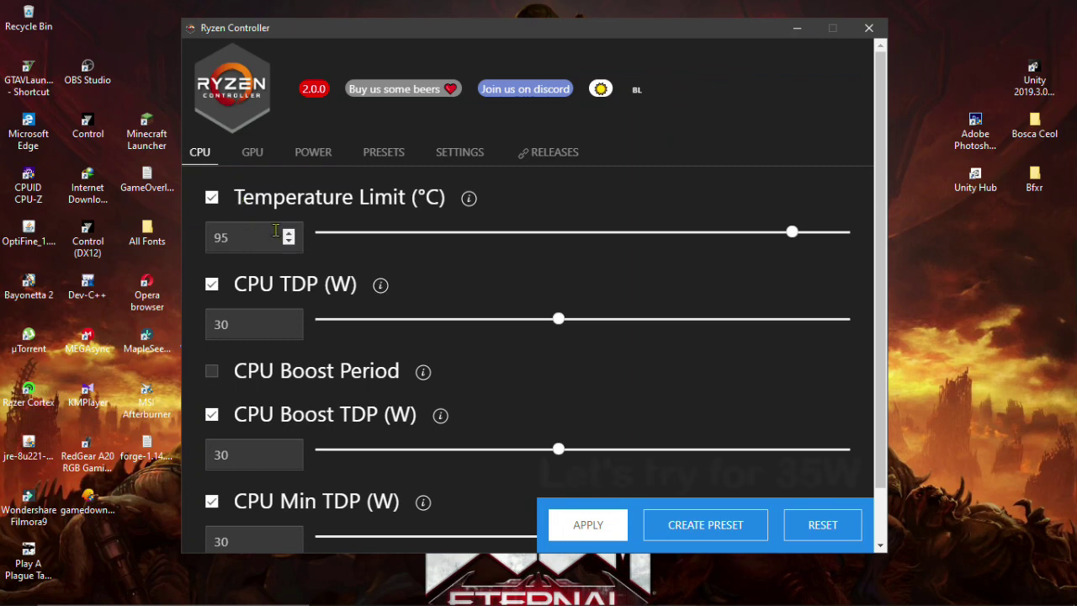
scroll(505, 269, down, 2)
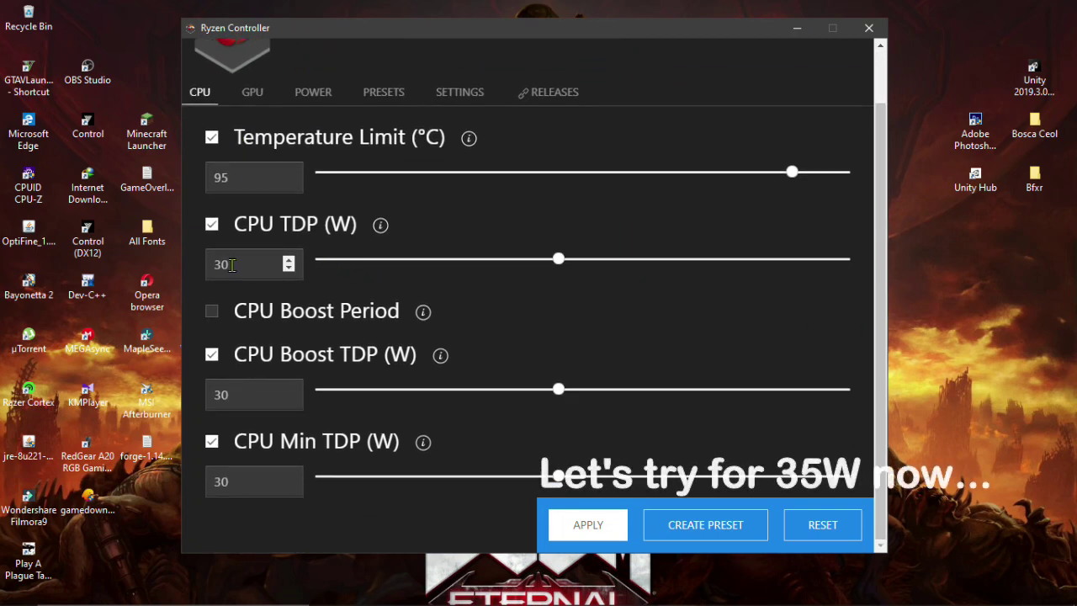
click(288, 262)
click(288, 262)
click(288, 261)
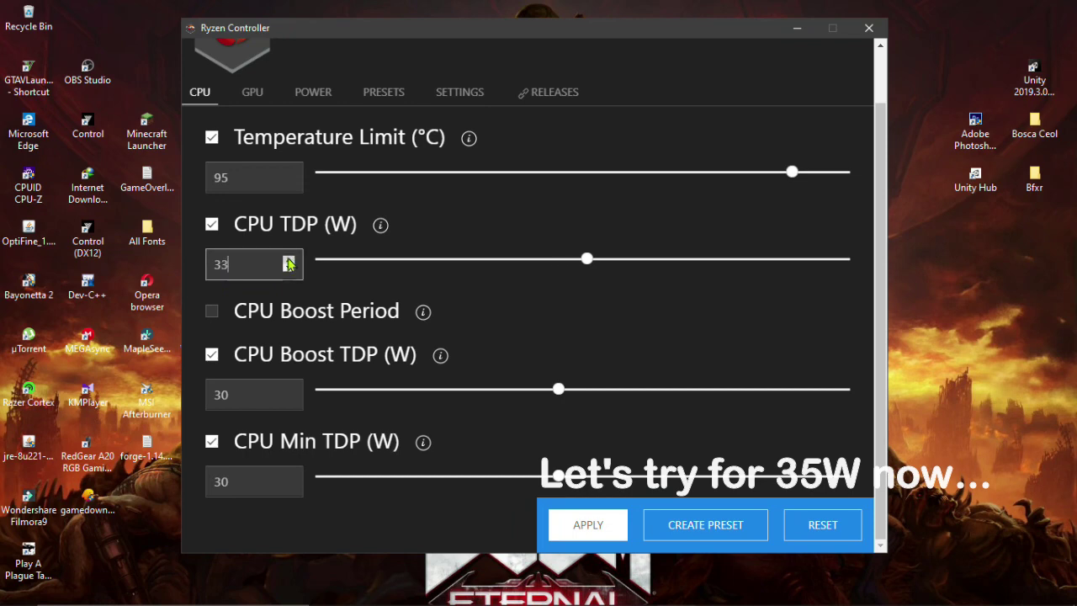
click(289, 262)
click(289, 261)
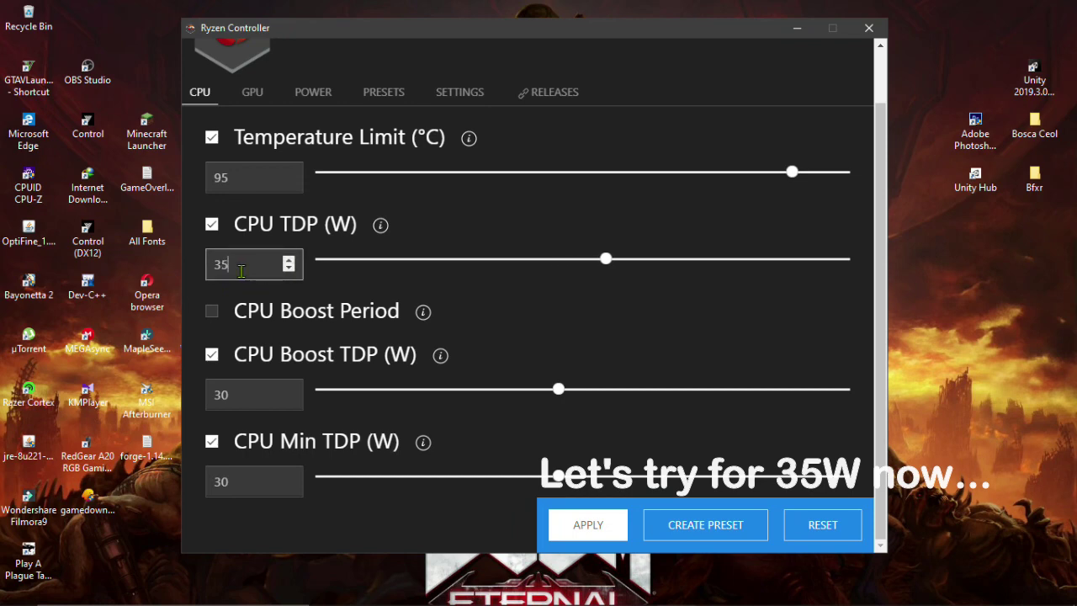
drag(231, 267, 212, 267)
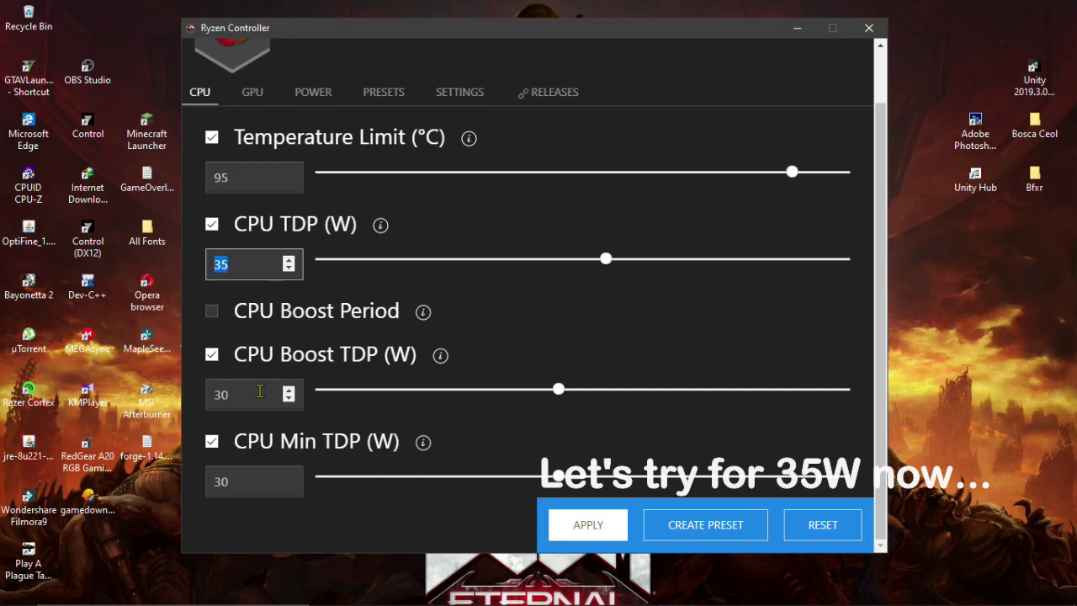
Step: Set the CPU Boost TDP to 35 W
click(289, 393)
click(288, 391)
click(288, 393)
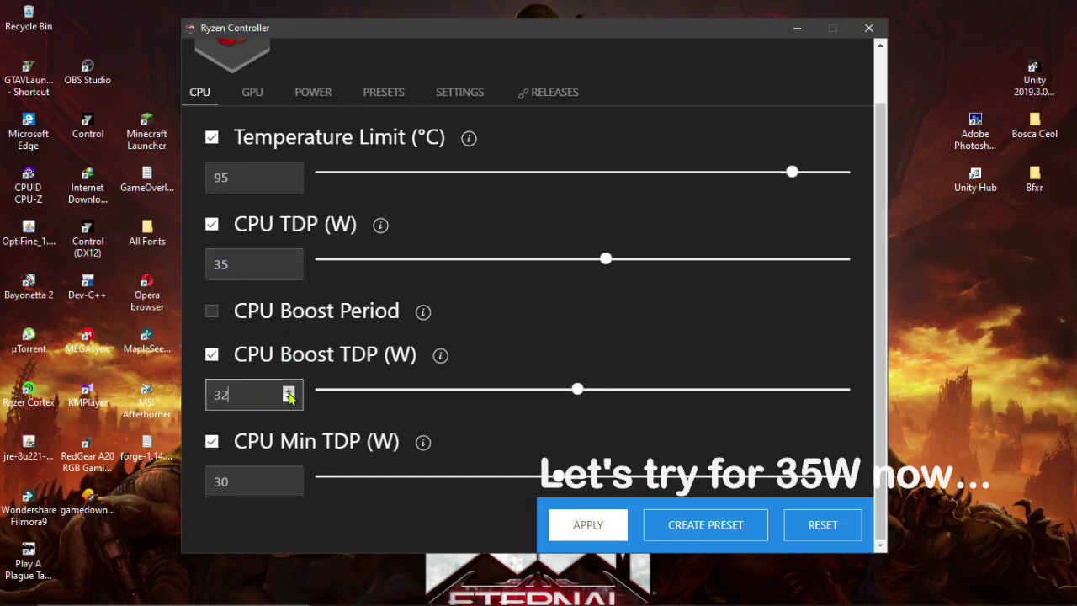
click(288, 393)
click(289, 393)
click(288, 393)
drag(232, 394, 212, 392)
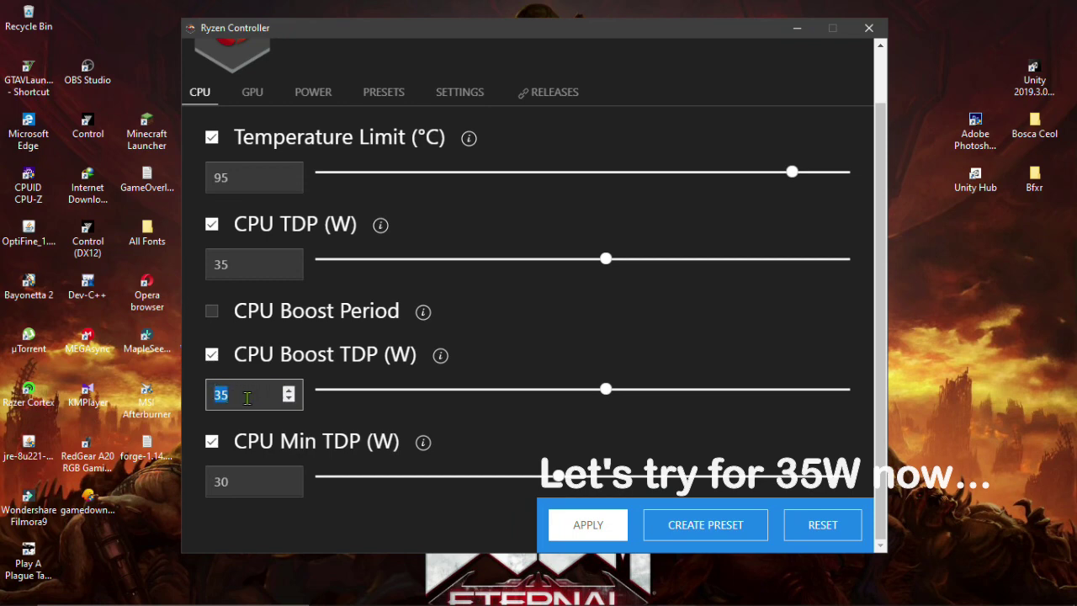
click(248, 398)
Step: Set the CPU Min TDP to 35 W
click(240, 481)
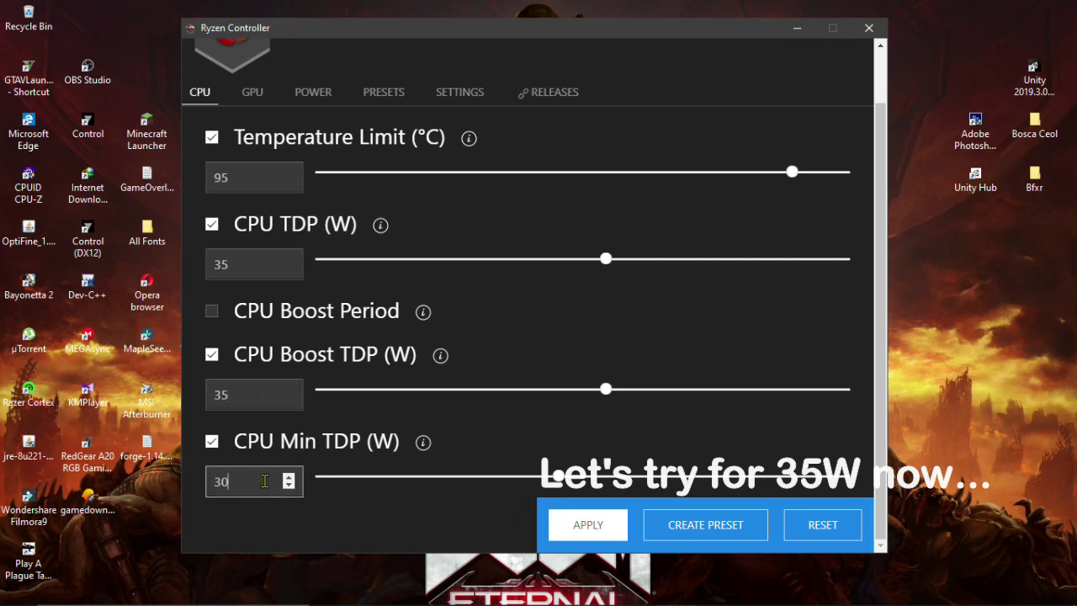
click(289, 476)
click(289, 476)
click(289, 476)
click(288, 476)
click(288, 476)
drag(229, 485, 215, 481)
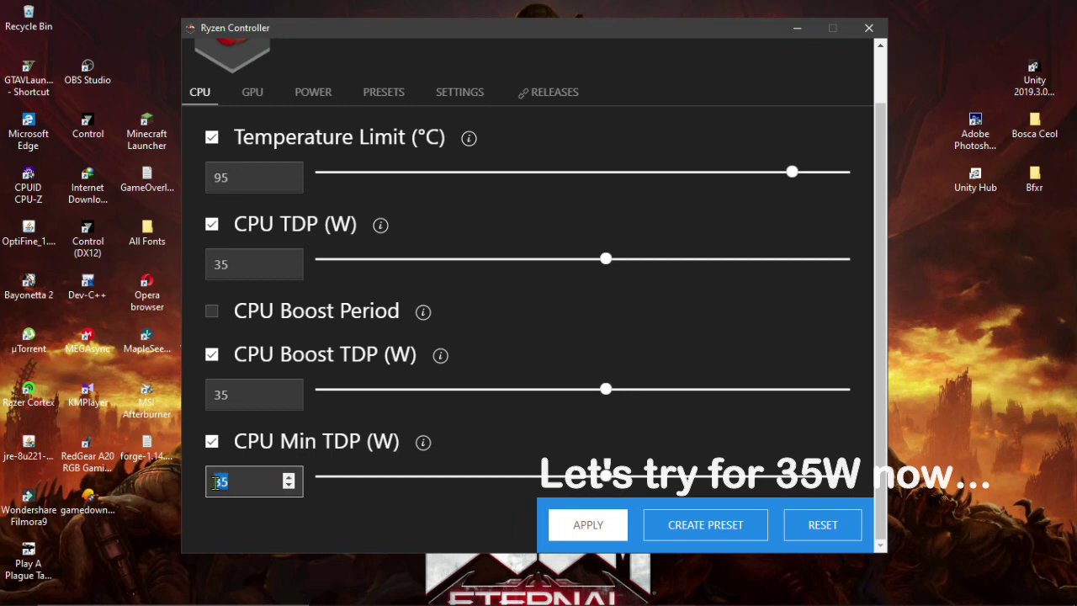
click(236, 482)
Step: Set the VRM Current to 70 A in the power settings
click(321, 97)
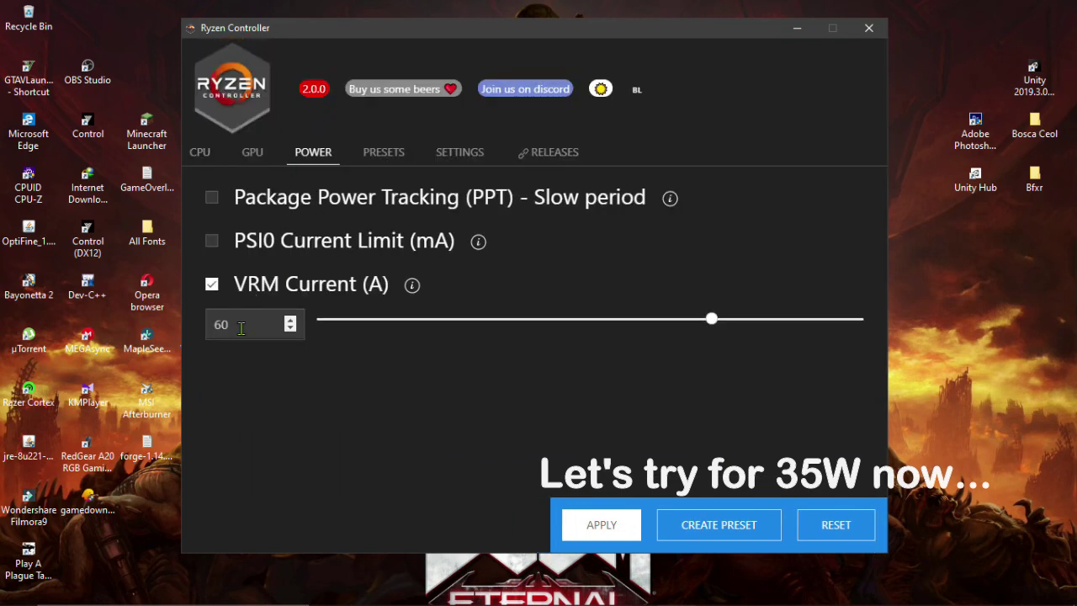
click(291, 320)
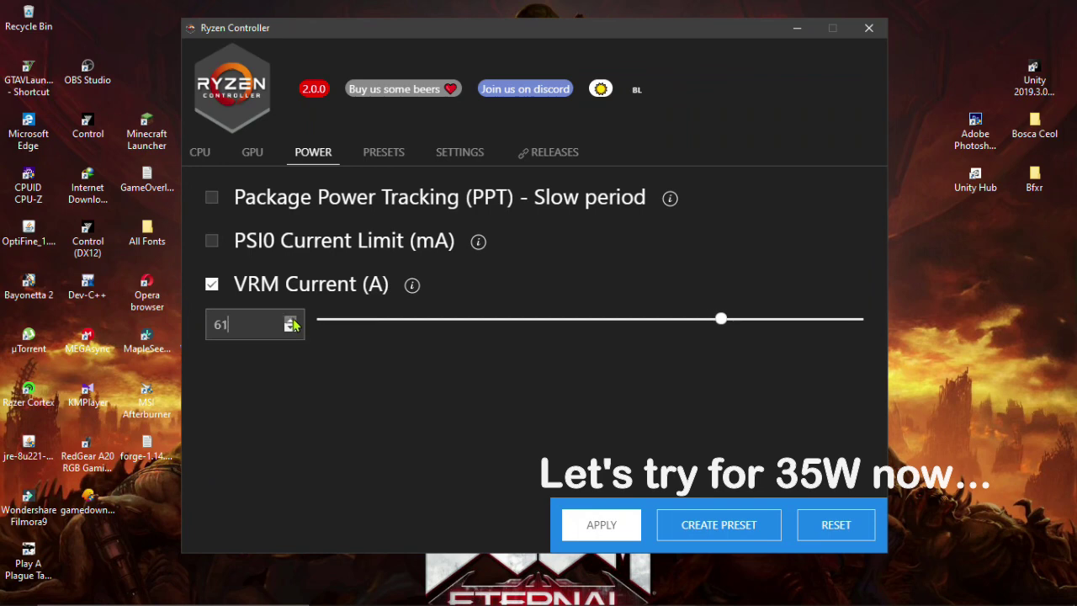
click(291, 320)
click(291, 321)
click(291, 320)
click(291, 321)
click(291, 320)
click(291, 320)
click(291, 321)
click(291, 320)
click(291, 320)
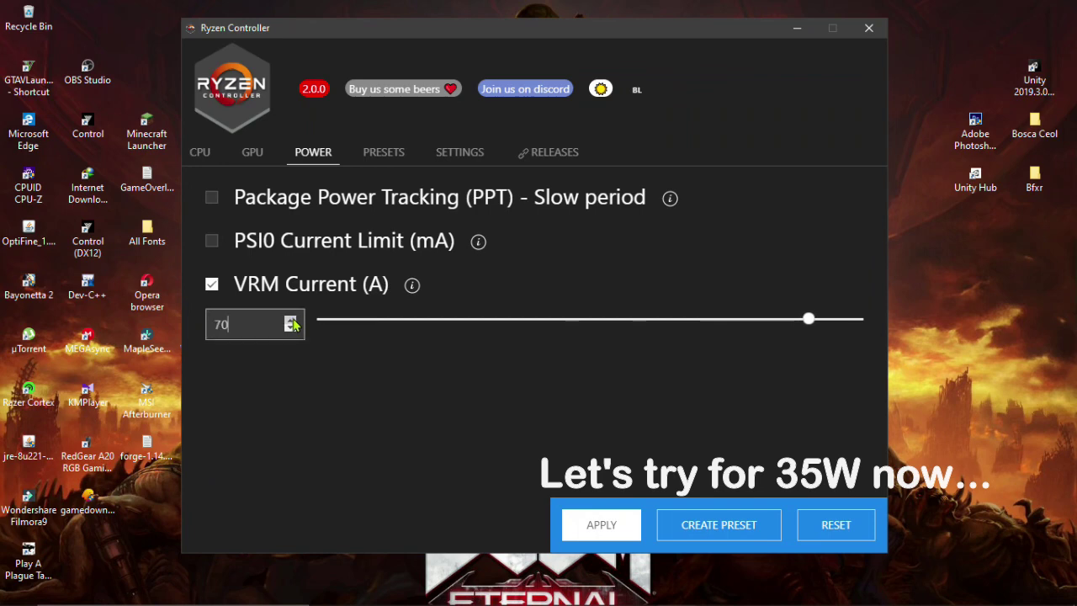
drag(231, 324, 210, 324)
click(235, 325)
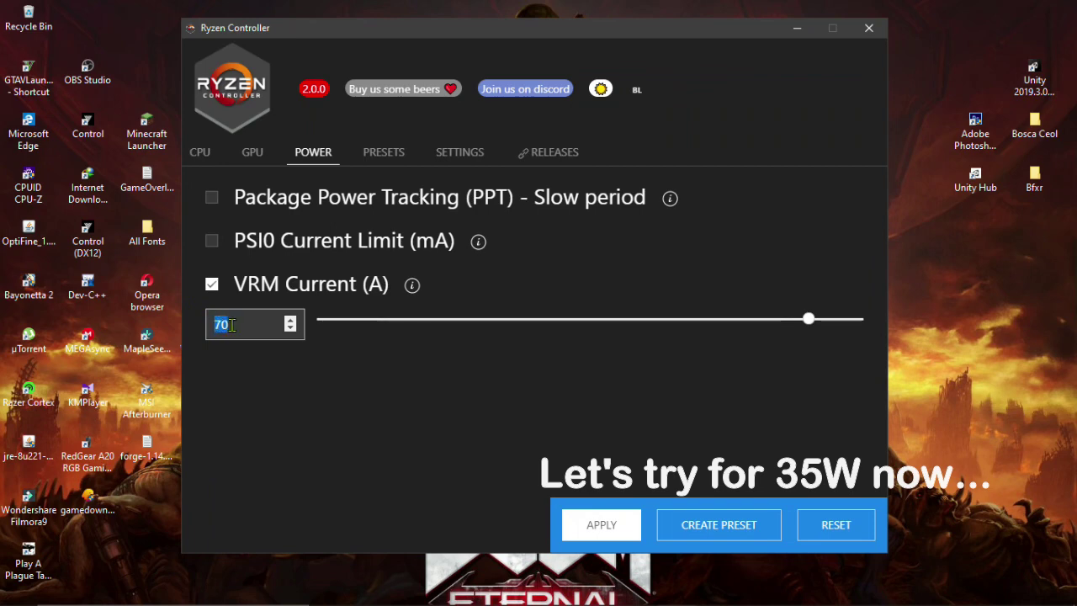
click(238, 324)
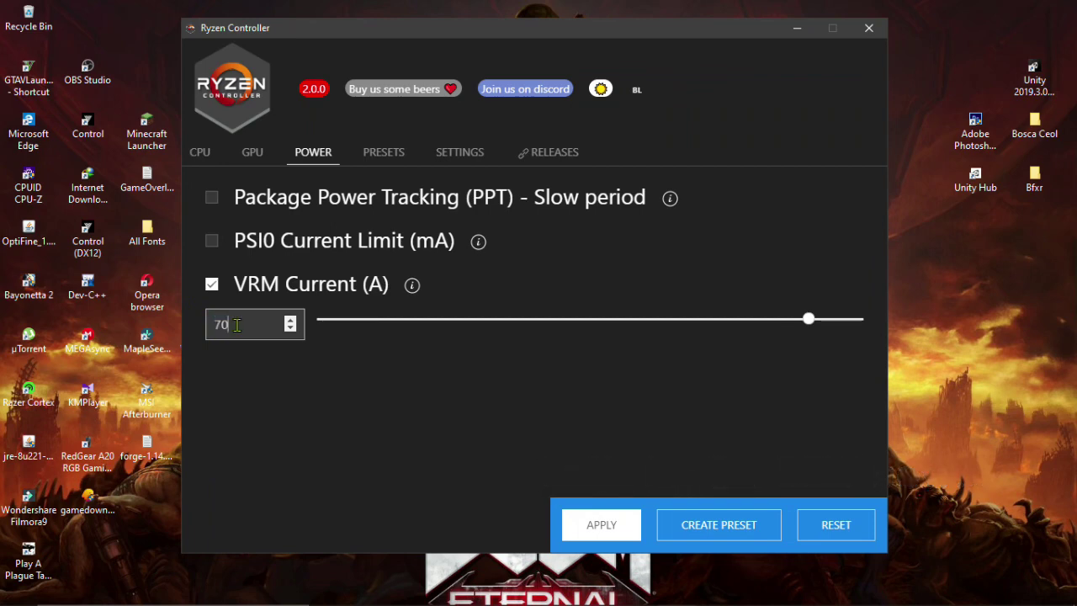
Step: Save the current settings as a new preset named "35W TDP"
click(690, 524)
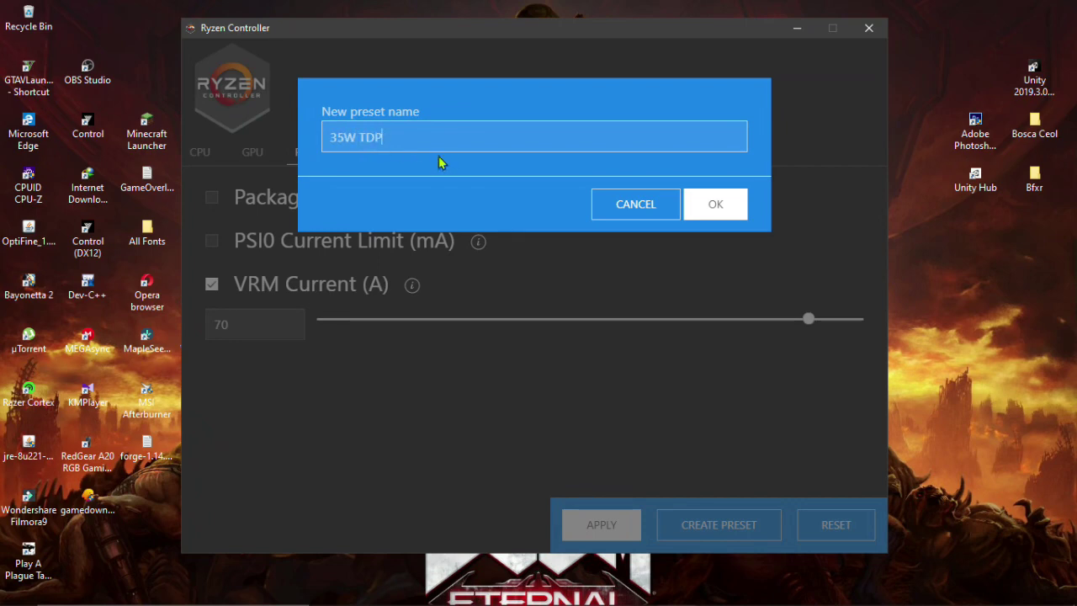
drag(388, 138, 317, 145)
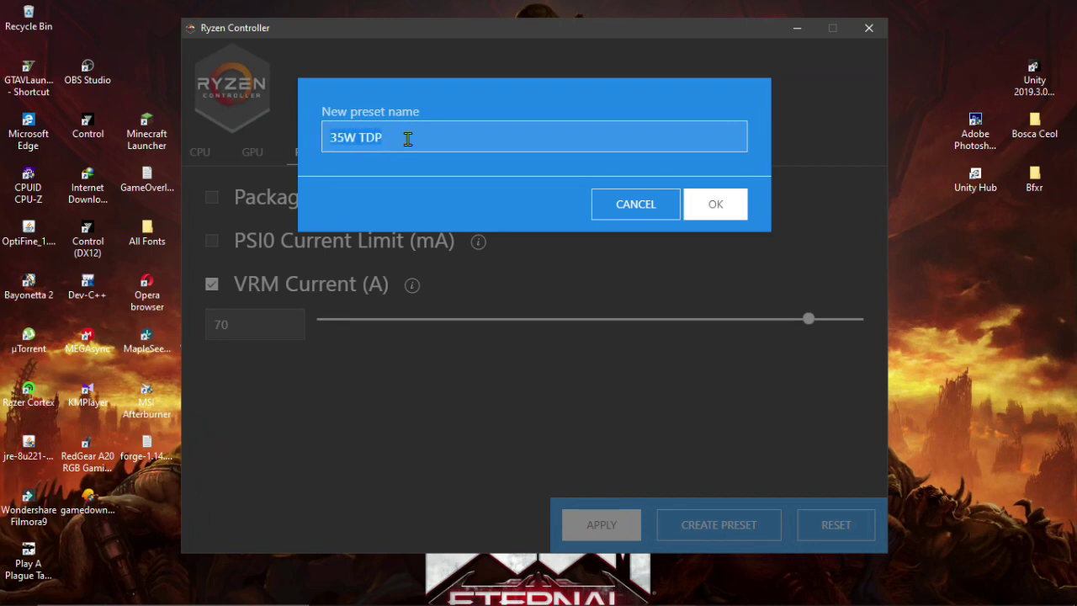
click(710, 214)
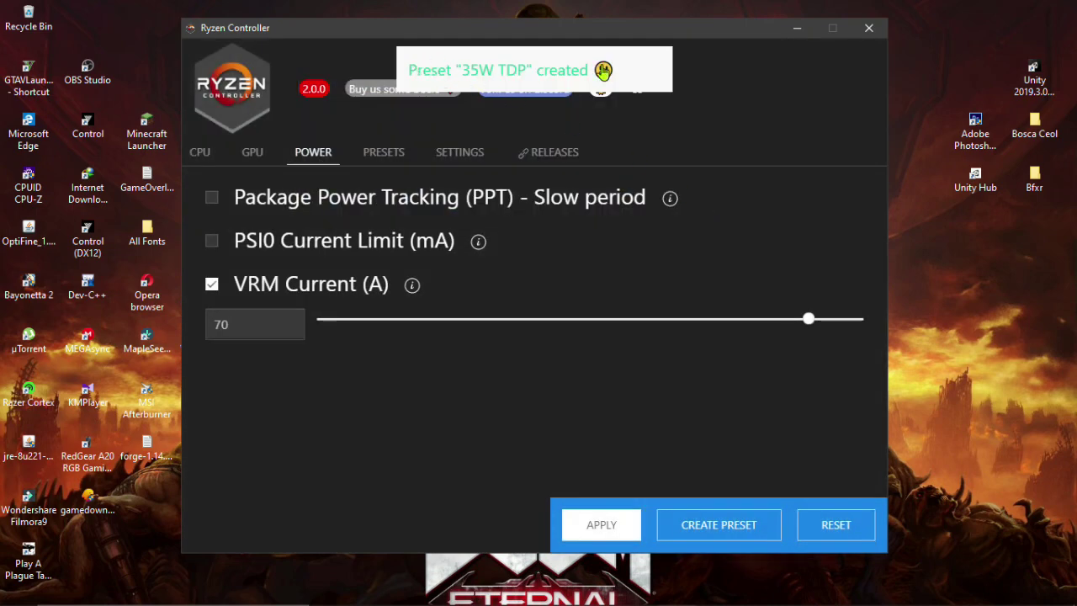
Step: Apply the local 35W TDP preset and minimize Ryzen Controller
click(380, 156)
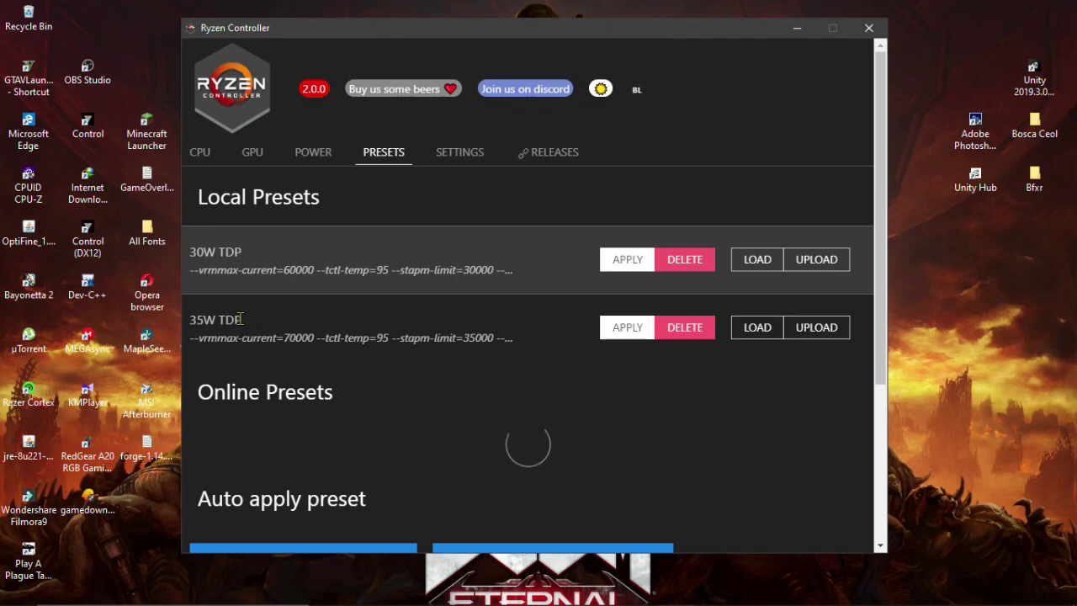
click(615, 331)
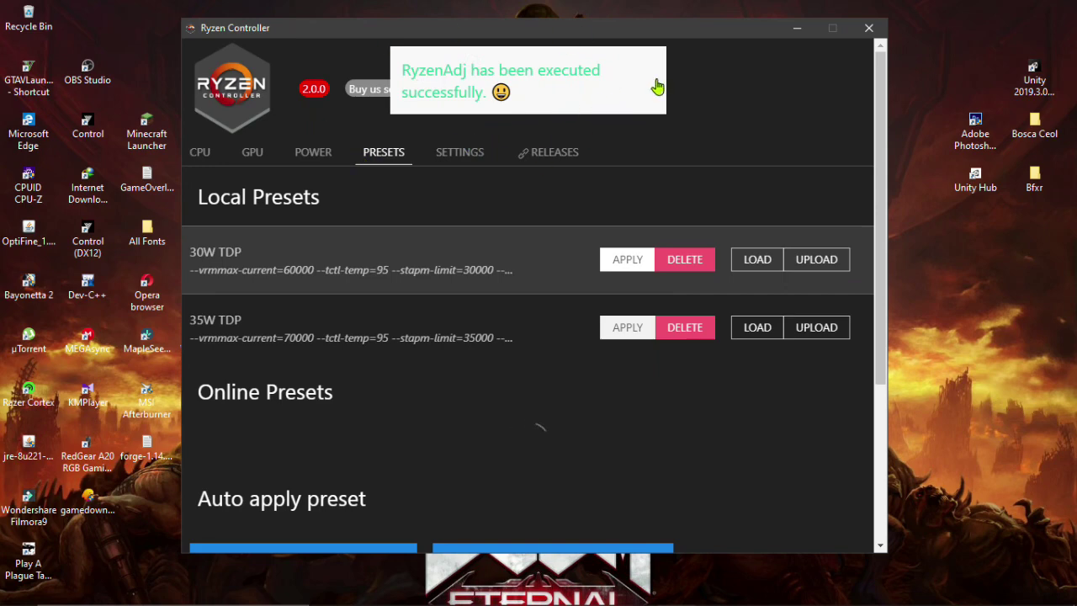
click(797, 28)
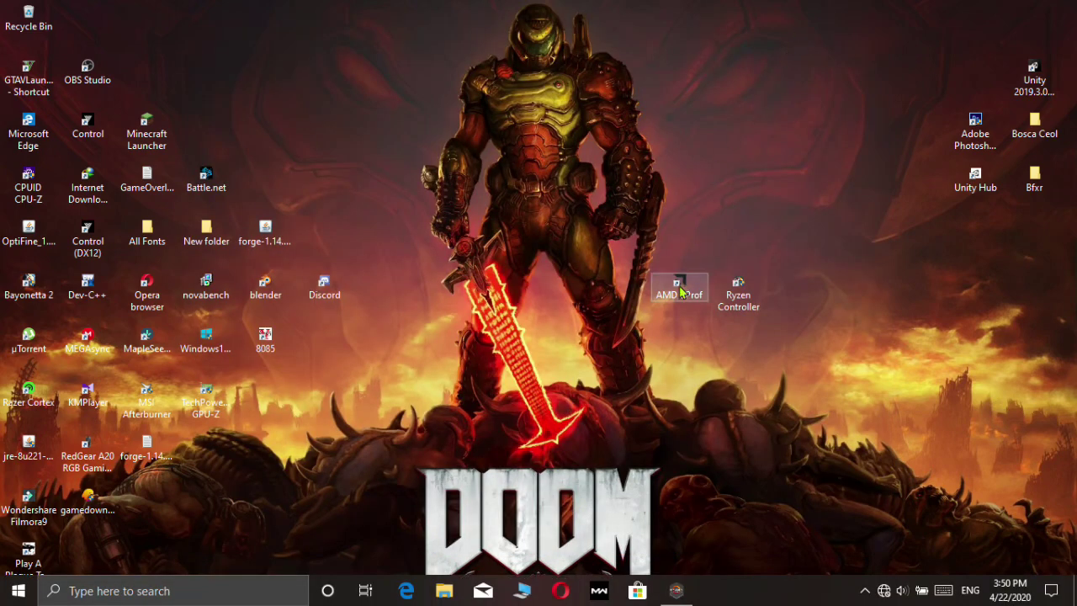
Step: Open AMD uProf and start a live system-wide power profile with all System controller counters selected
double_click(679, 286)
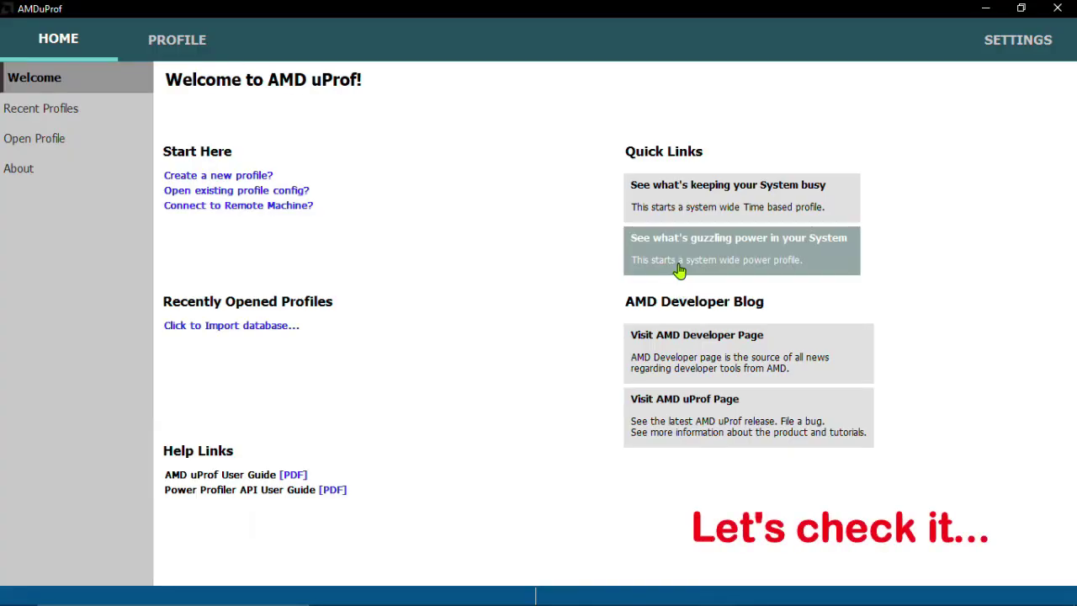
click(679, 270)
click(212, 367)
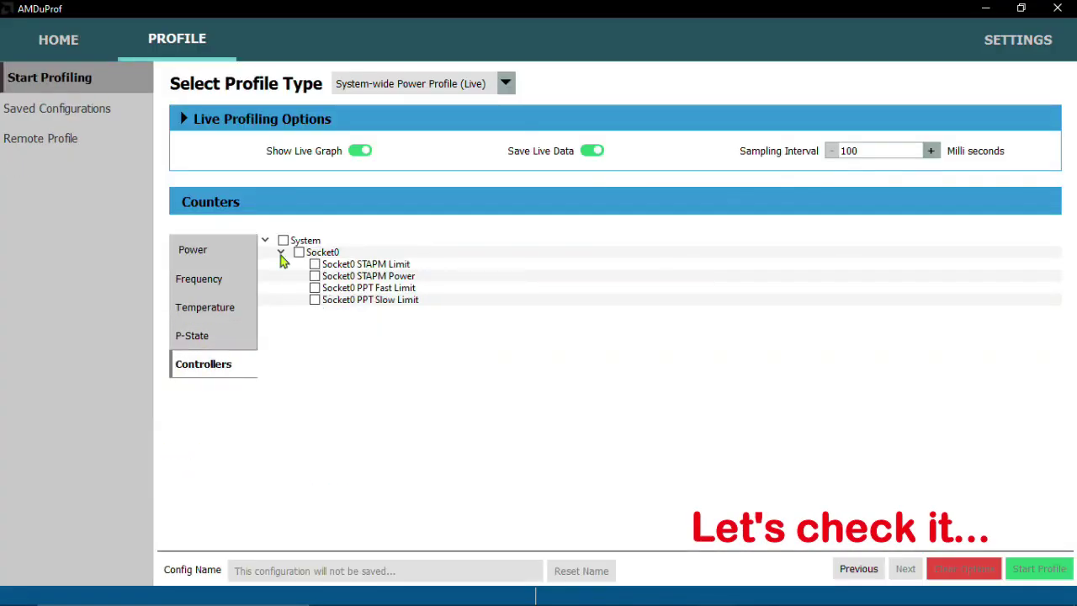
click(283, 240)
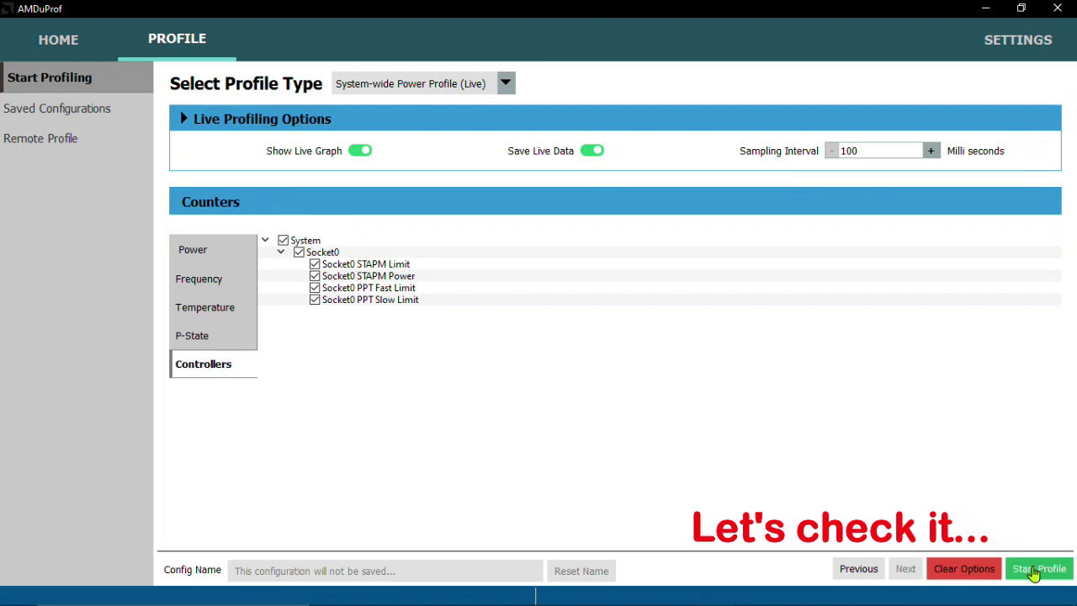
click(1033, 572)
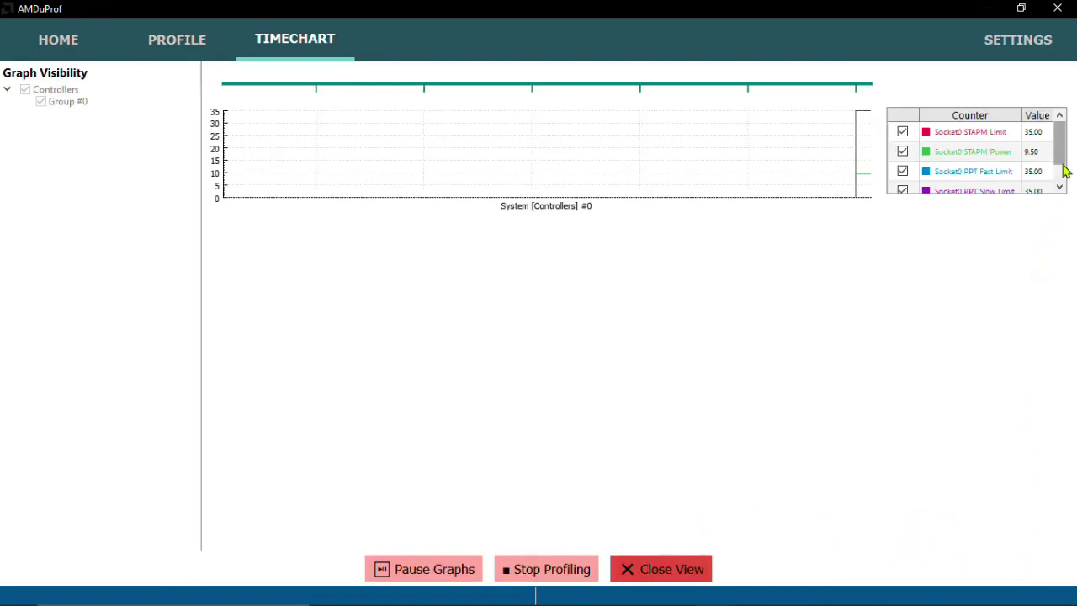
Step: Check the Socket0 STAPM, PPT Fast and PPT Slow limits in the live counters, and close AMD uProf
mouse_move(1063, 170)
mouse_down()
mouse_move(1067, 195)
mouse_move(1065, 151)
mouse_up()
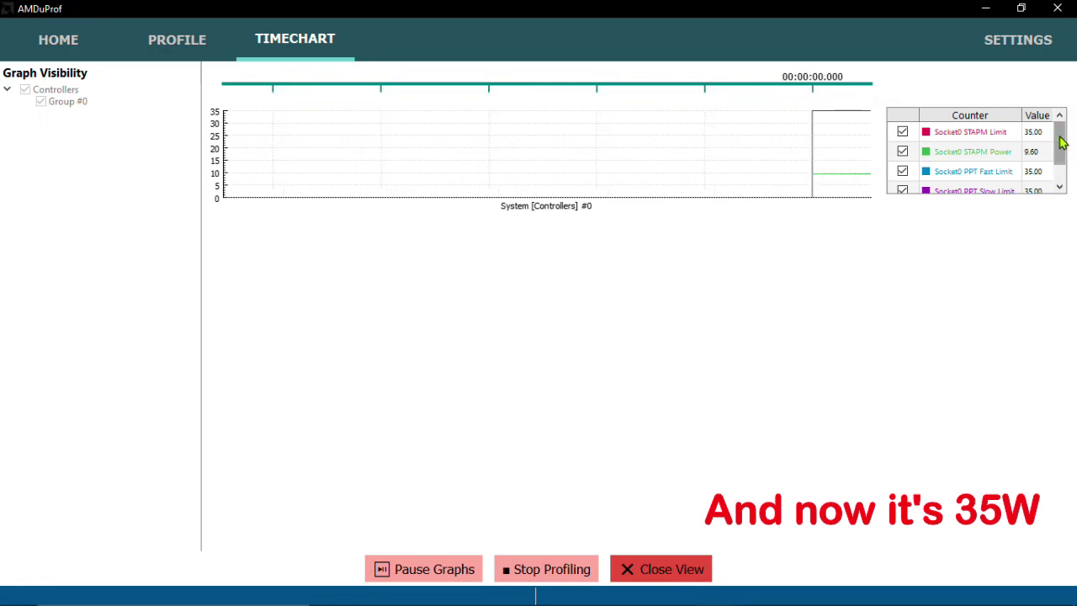
mouse_move(1062, 142)
mouse_down()
mouse_move(1063, 180)
mouse_move(1065, 158)
mouse_up()
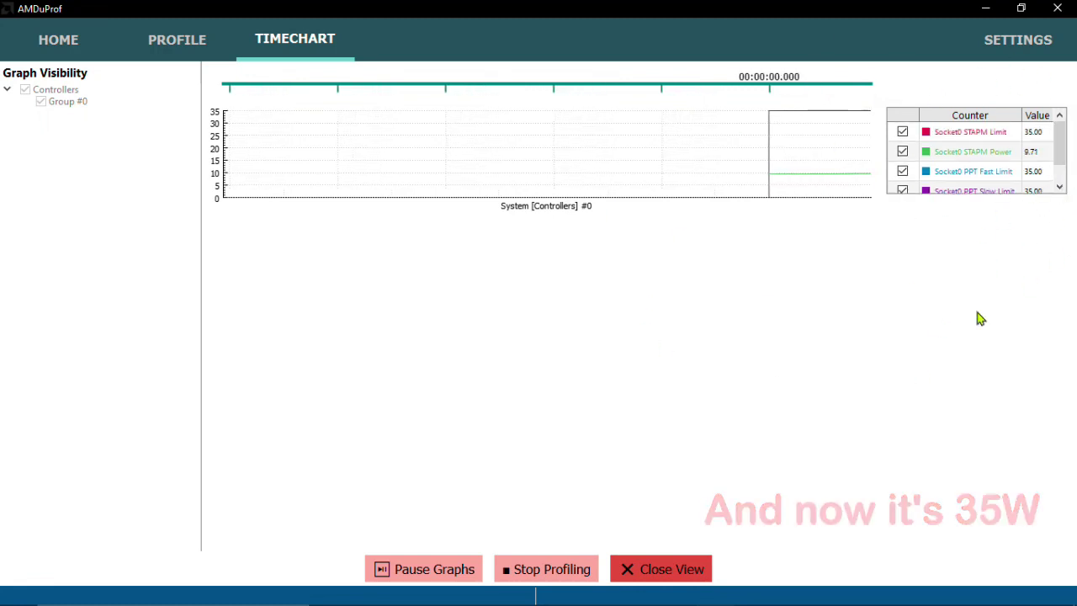
click(1057, 9)
click(779, 313)
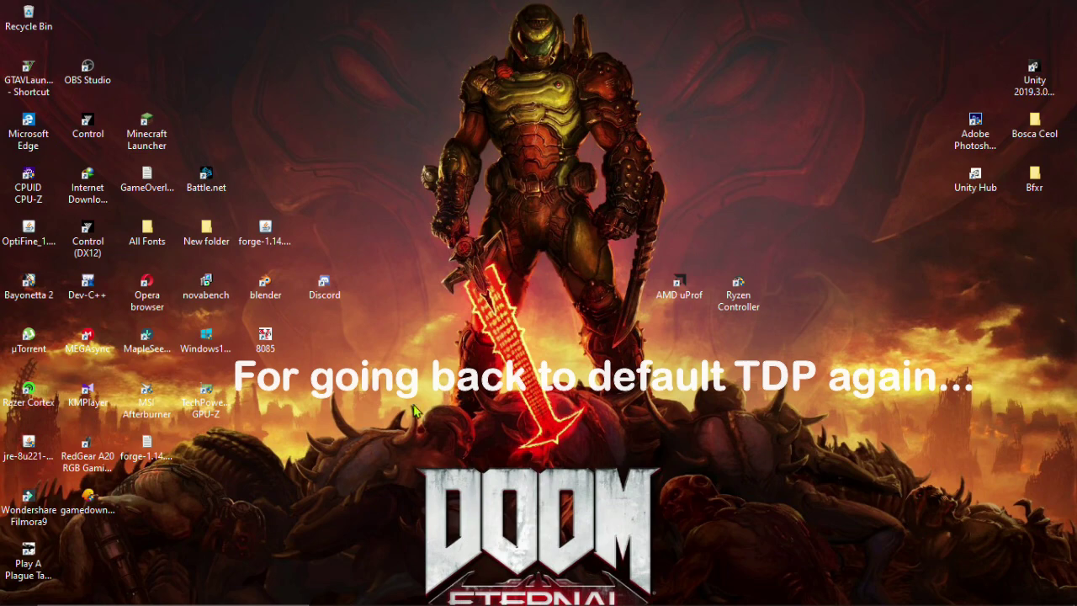
Step: View the Windows power options that include Restart, and dismiss them without choosing one
click(19, 590)
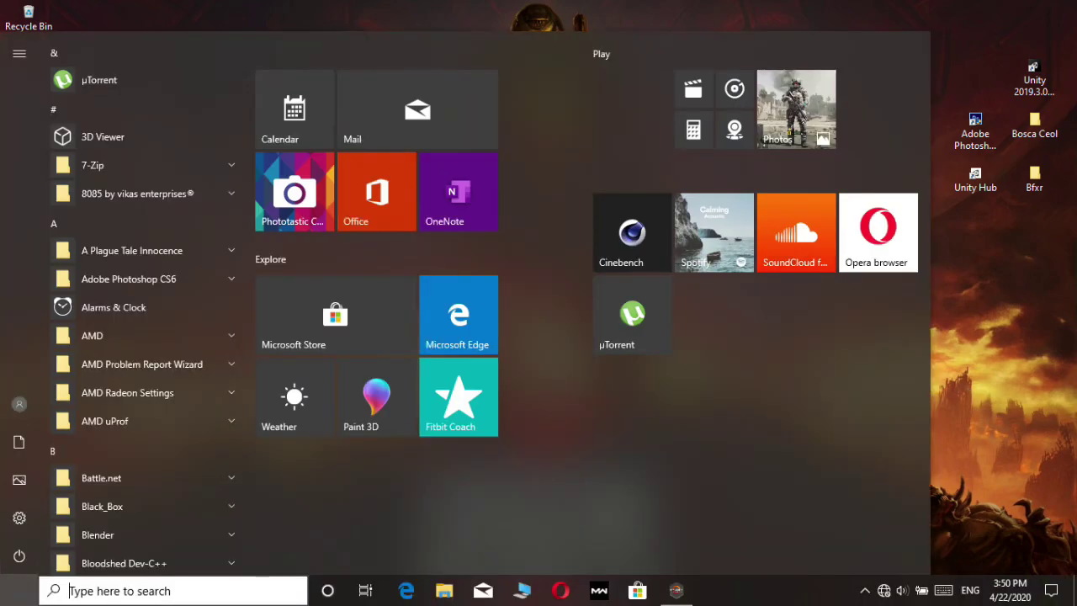
click(18, 556)
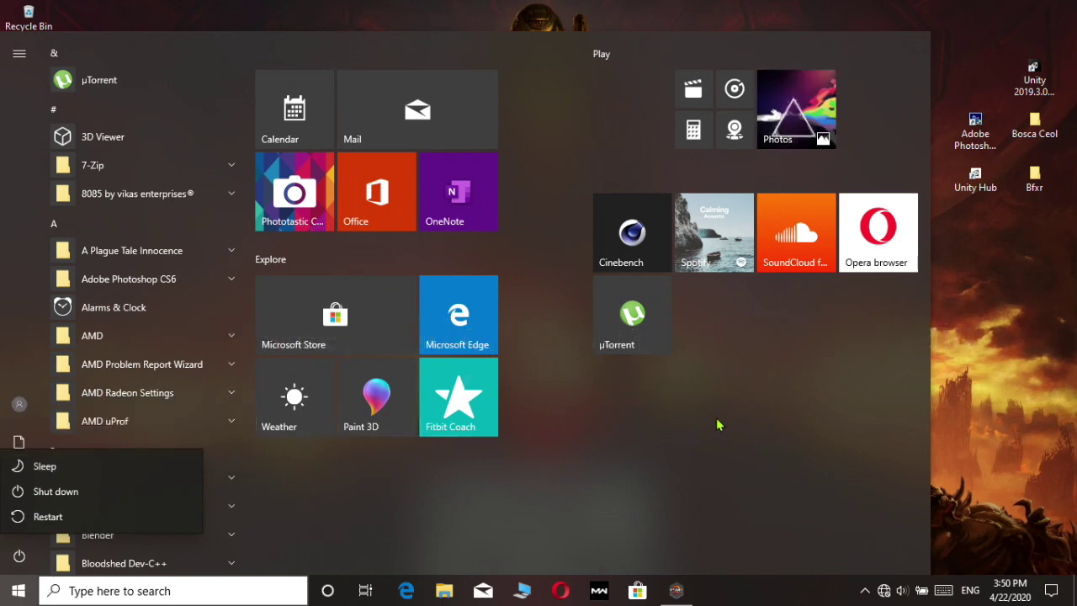
click(966, 402)
click(966, 402)
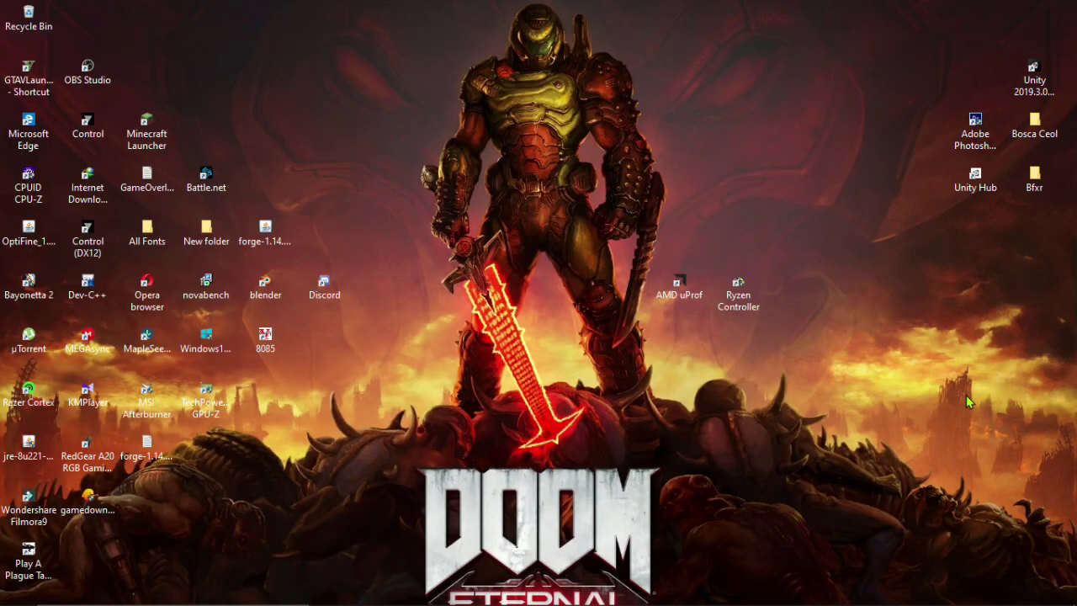